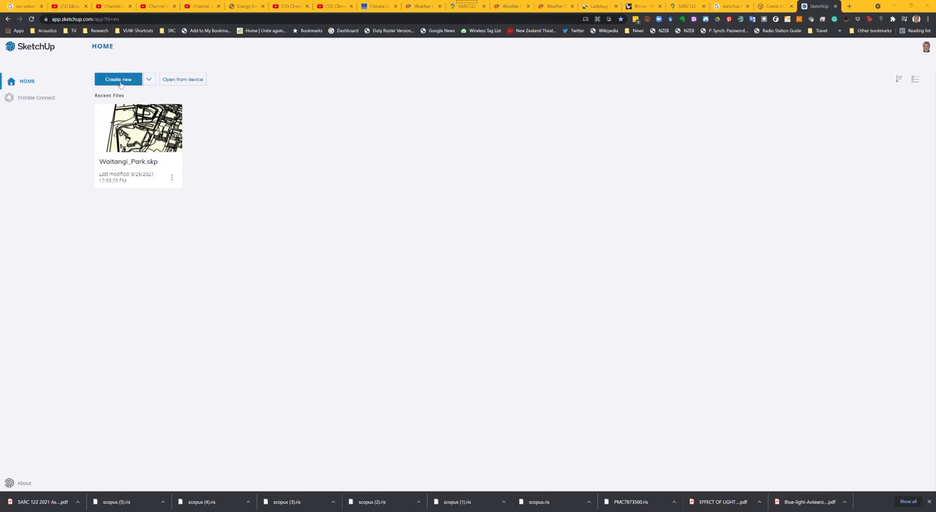
# Step: Create a new model with the Decimal - Meters template and delete the default human figure
pyautogui.click(147, 81)
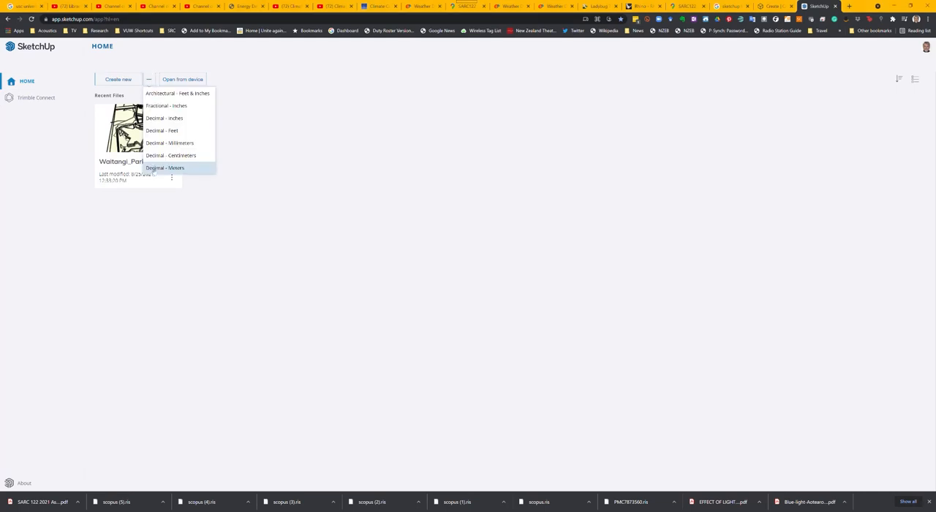
pyautogui.click(162, 168)
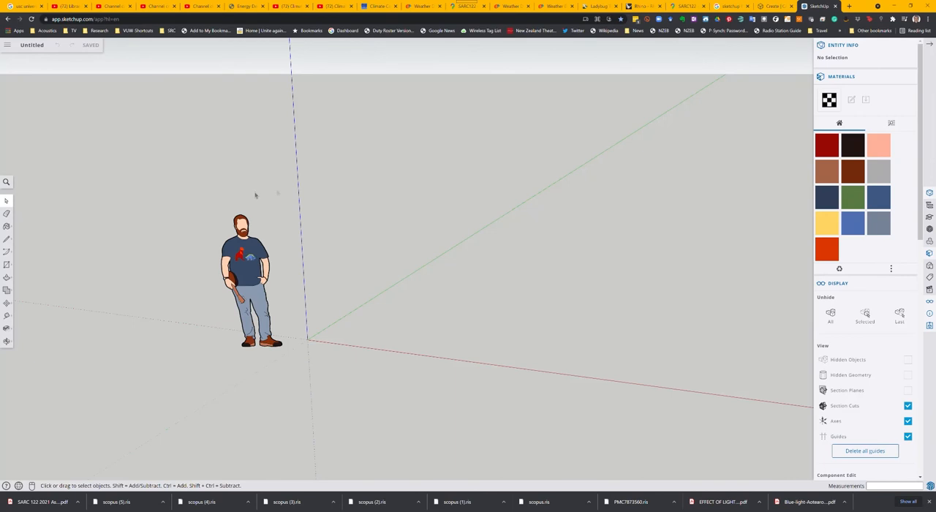
pyautogui.click(264, 237)
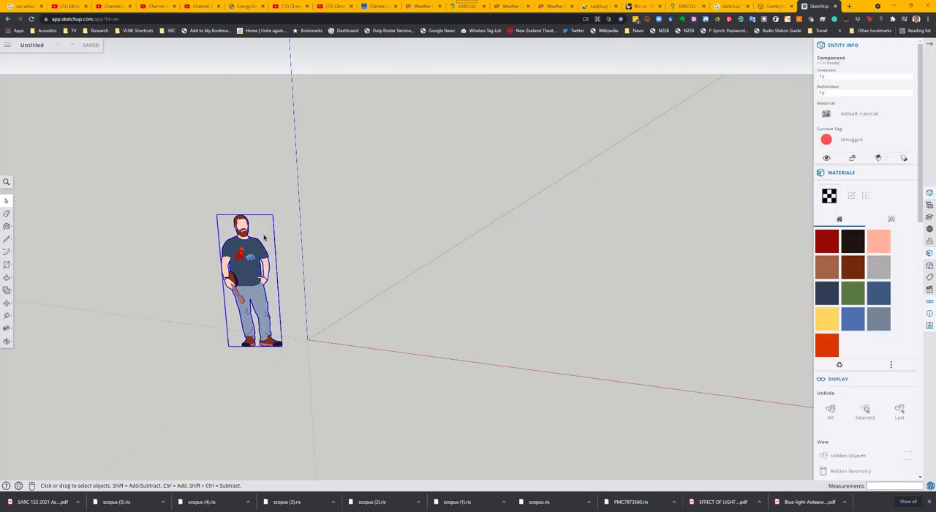
pyautogui.press('Delete')
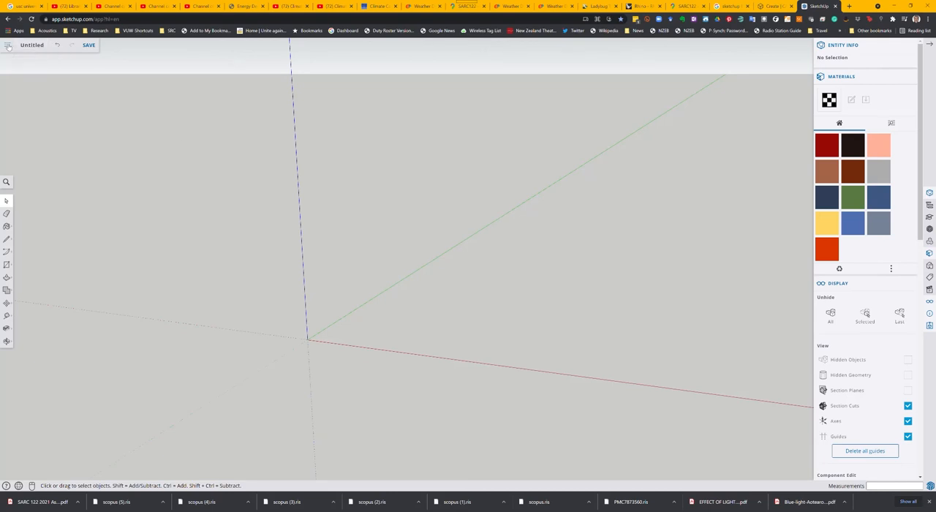
# Step: Open the Add Location map, look up Midland Park in the SARC122 place list on Google Maps, and return to SketchUp
pyautogui.click(7, 45)
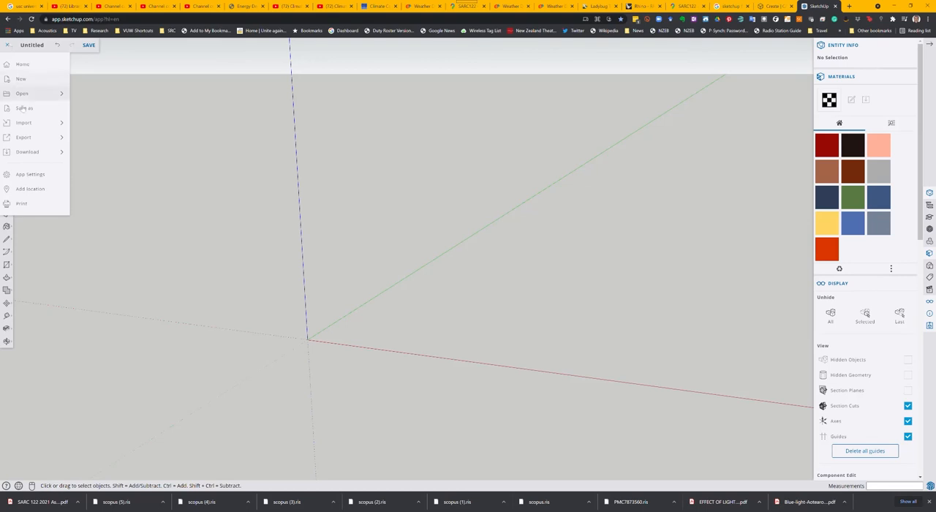
pyautogui.click(50, 188)
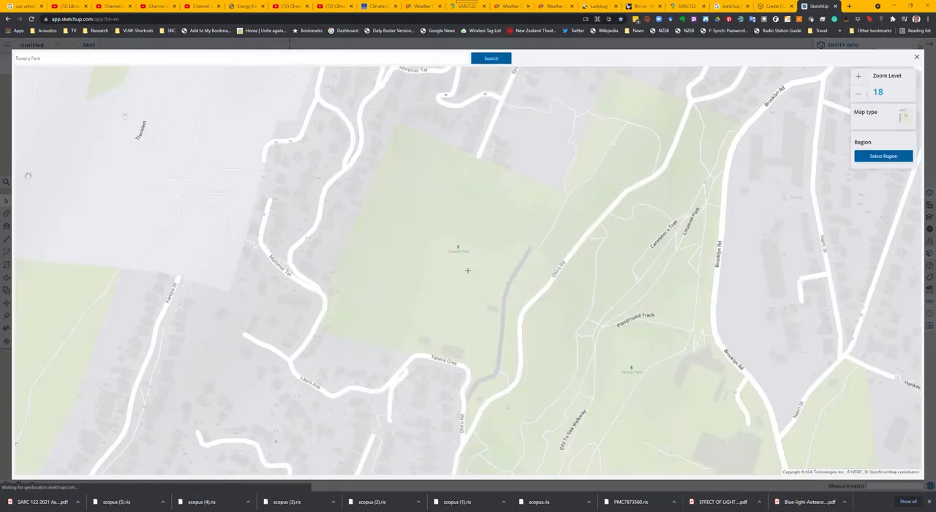
pyautogui.click(684, 9)
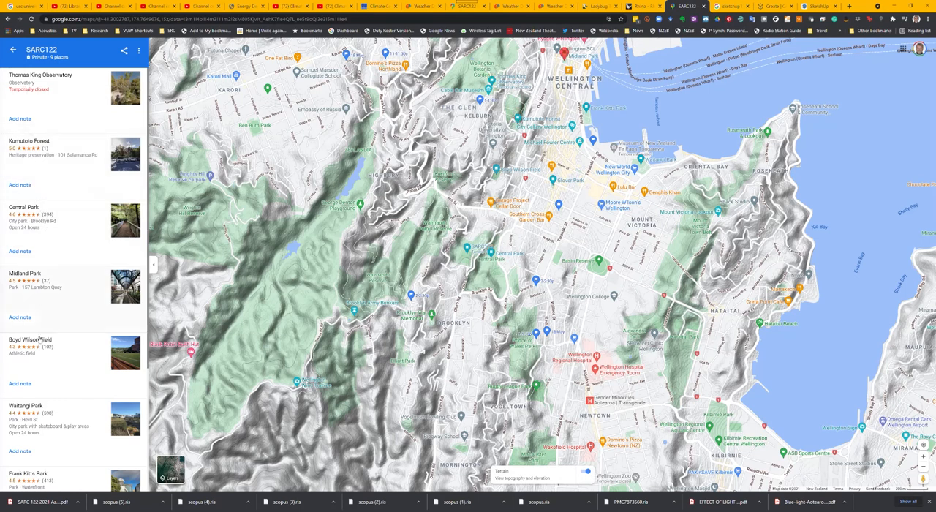
pyautogui.click(33, 274)
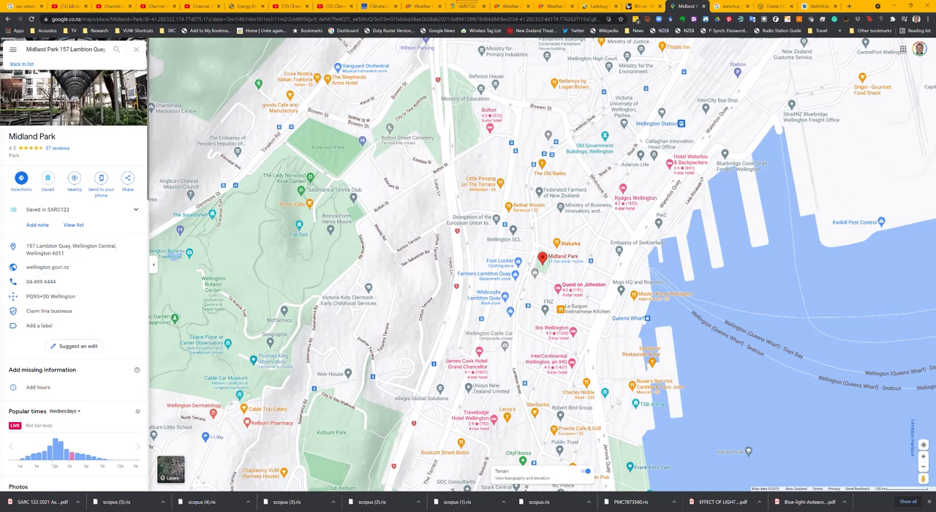
pyautogui.click(817, 6)
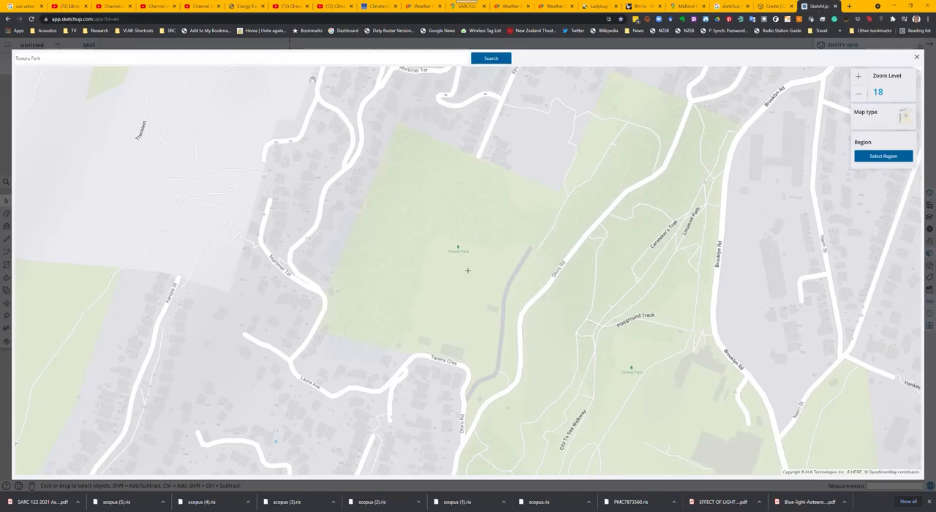
# Step: Search the location map for Midland Park, Wellington
pyautogui.moveTo(48, 63); pyautogui.dragTo(16, 60)
pyautogui.write('midland')
pyautogui.click(490, 60)
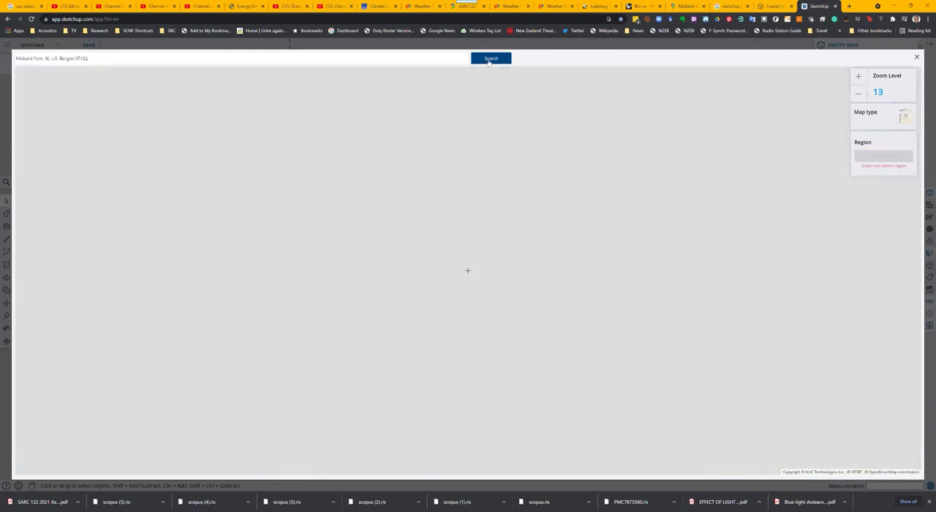
pyautogui.moveTo(87, 59); pyautogui.dragTo(45, 59)
pyautogui.write('Wellingto')
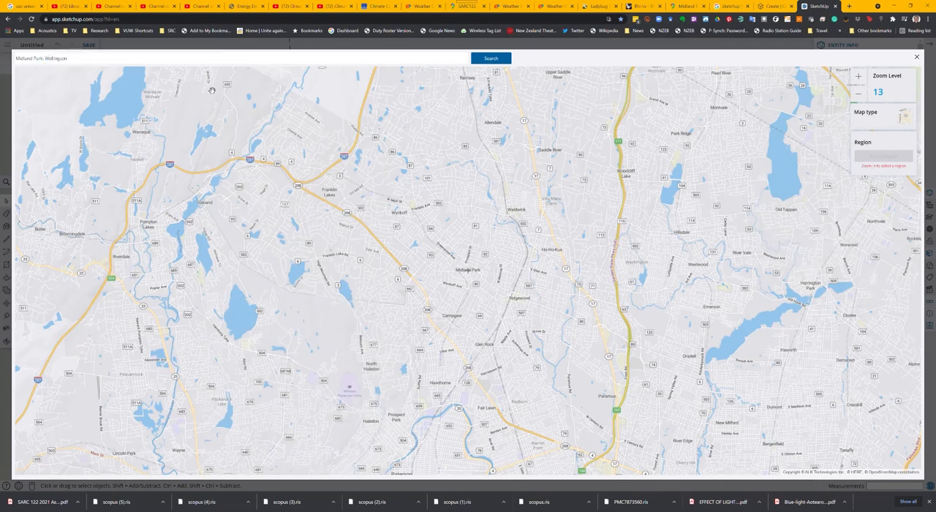
pyautogui.press('Return')
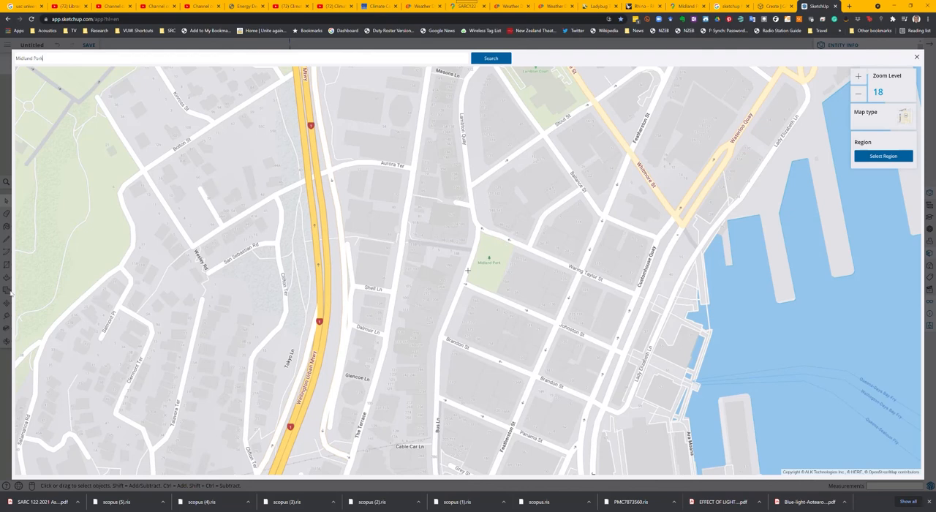
# Step: Select a map region tightly framing Midland Park and its surrounding blocks, and import it into the model
pyautogui.click(888, 156)
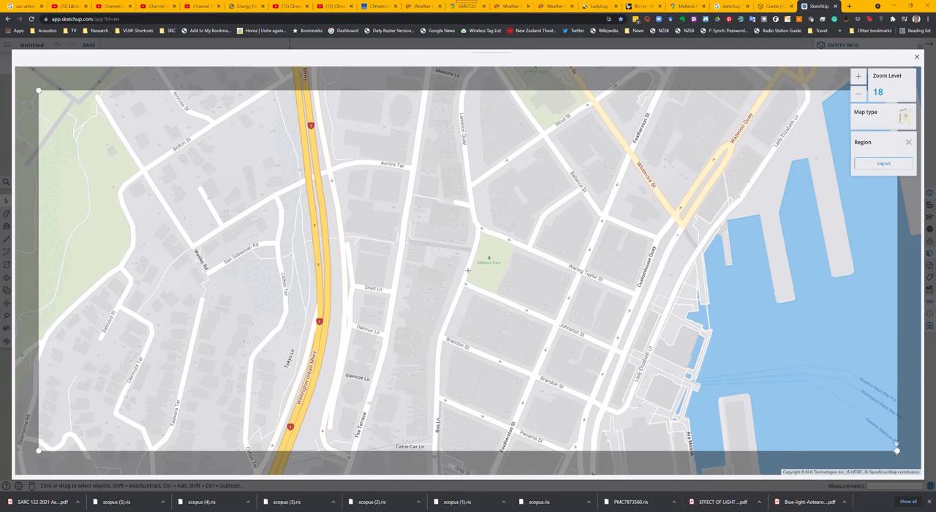
pyautogui.moveTo(898, 450); pyautogui.dragTo(583, 433)
pyautogui.moveTo(585, 107); pyautogui.dragTo(590, 204)
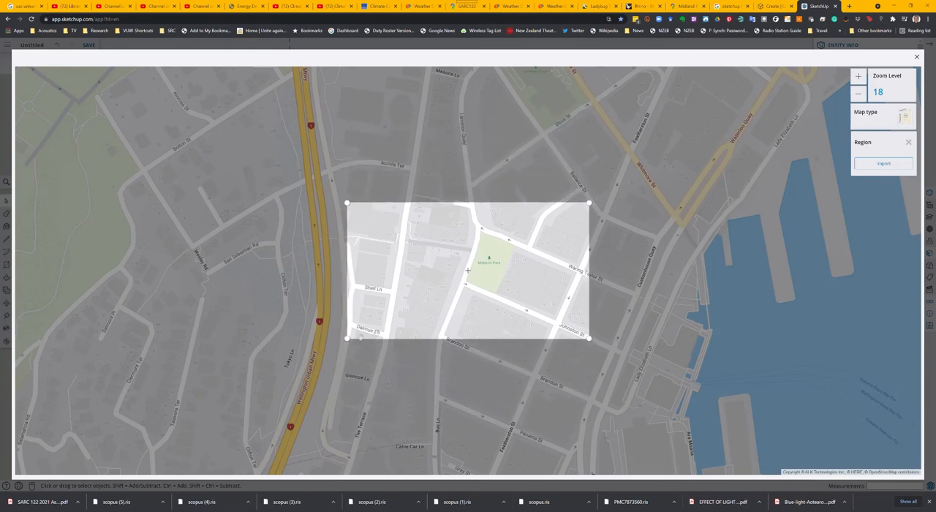
pyautogui.moveTo(346, 339); pyautogui.dragTo(379, 335)
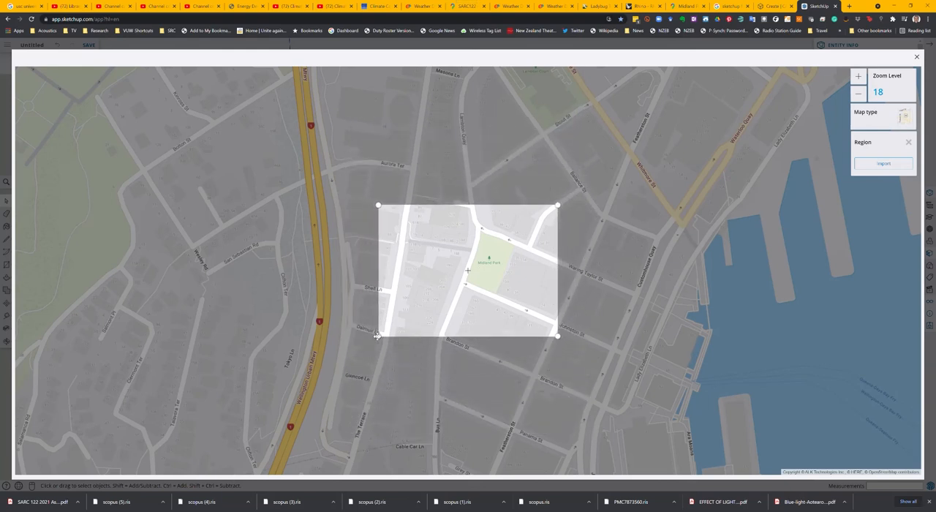
pyautogui.moveTo(432, 325); pyautogui.dragTo(407, 331)
pyautogui.click(898, 167)
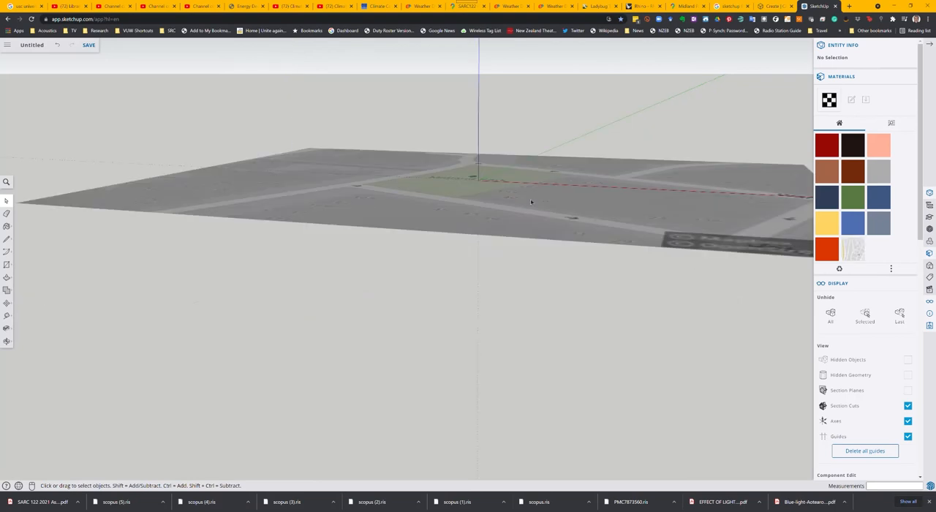
# Step: Inspect the imported location snapshot and measure Midland Park's edge along Johnston Street with the Tape Measure
pyautogui.rightClick(535, 195)
pyautogui.click(517, 192)
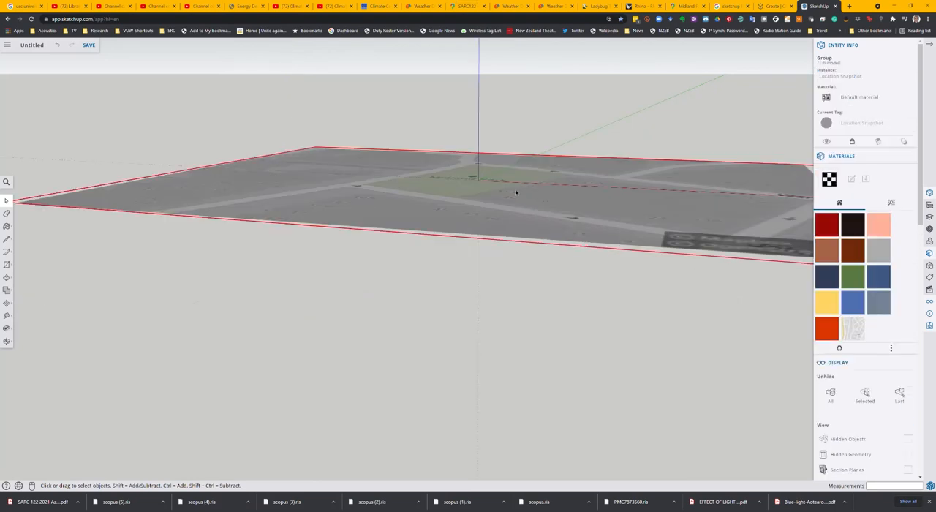
pyautogui.moveTo(517, 202); pyautogui.dragTo(556, 318, button='middle')
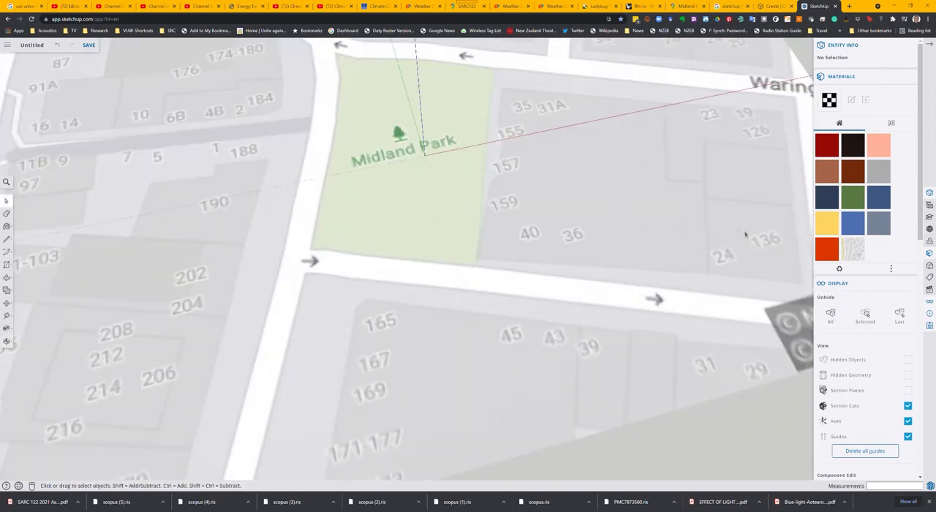
pyautogui.click(6, 316)
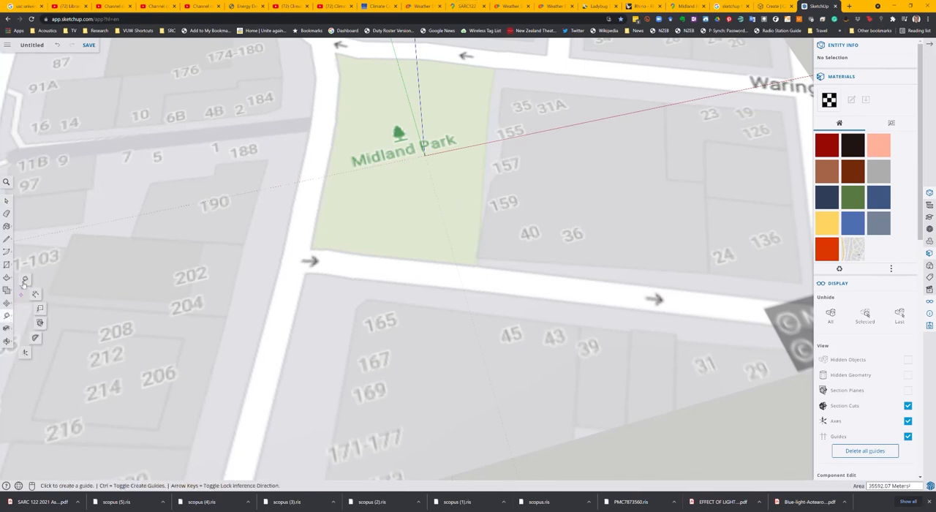
pyautogui.click(311, 250)
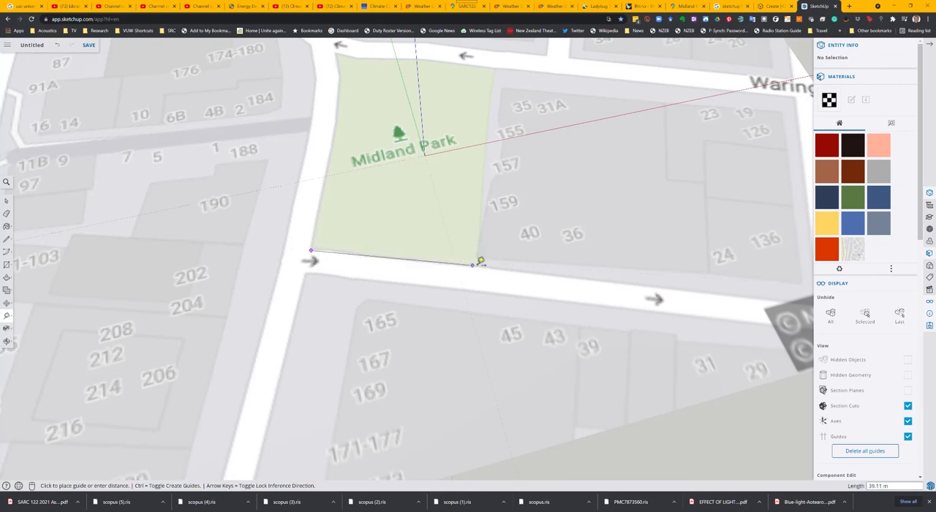
pyautogui.click(477, 265)
pyautogui.scroll(4, 479, 263)
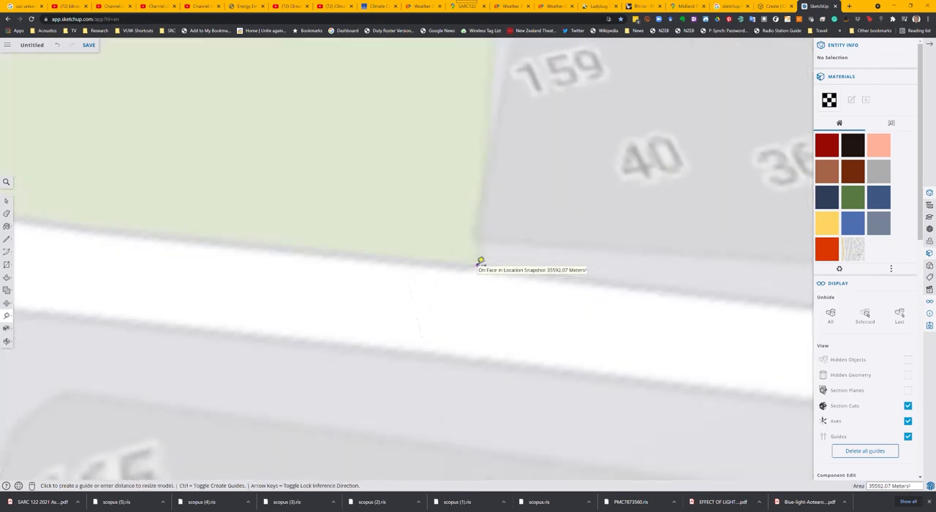
pyautogui.scroll(-6, 479, 263)
pyautogui.moveTo(351, 247); pyautogui.dragTo(345, 252, button='middle')
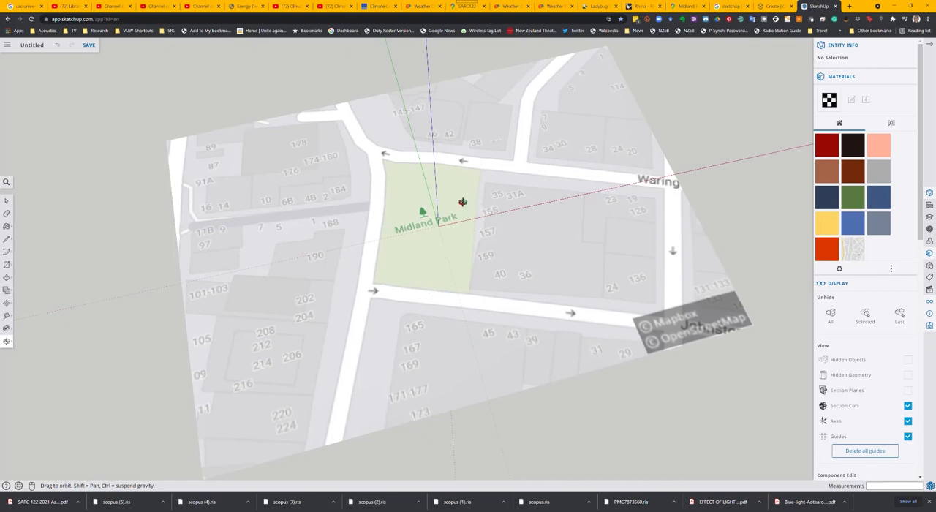
pyautogui.moveTo(463, 203); pyautogui.dragTo(463, 207)
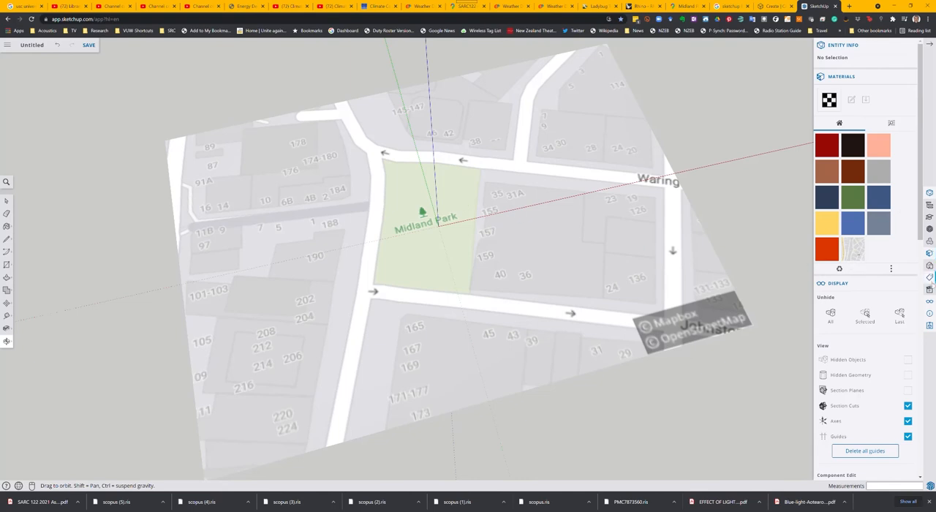
# Step: Turn on shadows and set their time to 10:48 am and date to 07/13
pyautogui.scroll(-7, 859, 312)
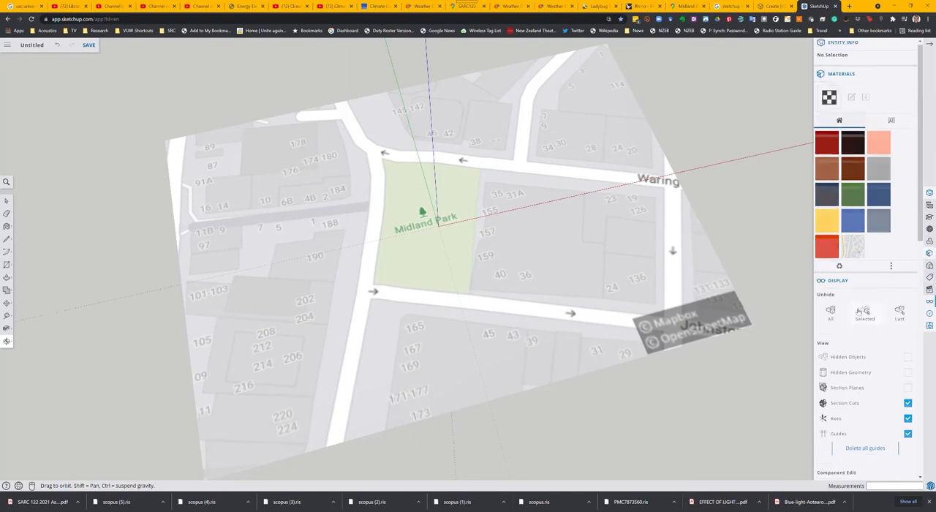
pyautogui.scroll(-5, 859, 312)
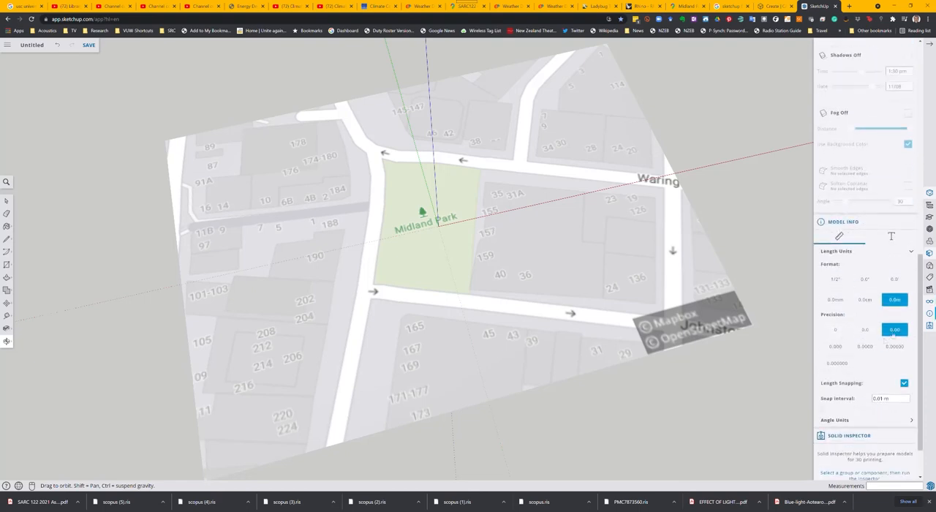
pyautogui.scroll(-2, 878, 320)
pyautogui.scroll(4, 856, 327)
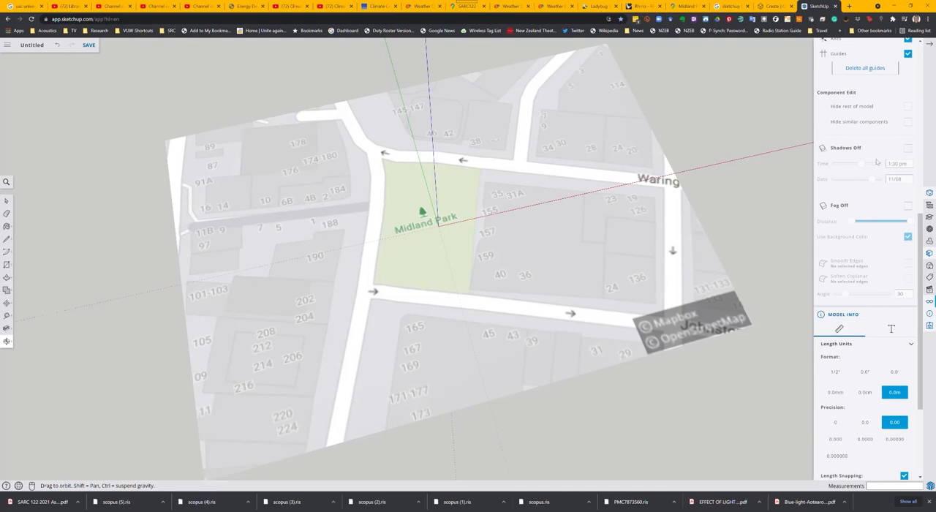
pyautogui.click(908, 148)
pyautogui.moveTo(862, 166)
pyautogui.mouseDown()
pyautogui.moveTo(843, 166)
pyautogui.moveTo(873, 181)
pyautogui.moveTo(860, 180)
pyautogui.mouseUp()
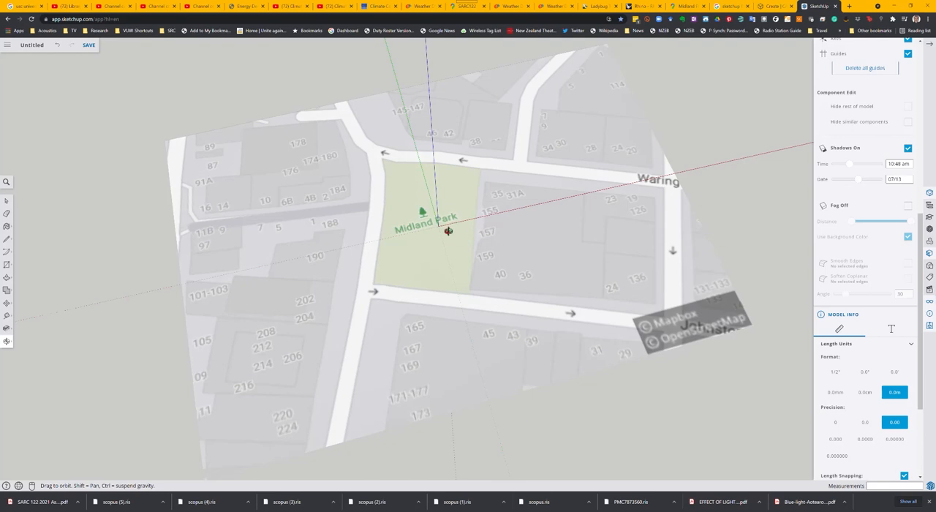
# Step: Switch to the CADMAPPER map creation page and search its map for midland park
pyautogui.click(777, 6)
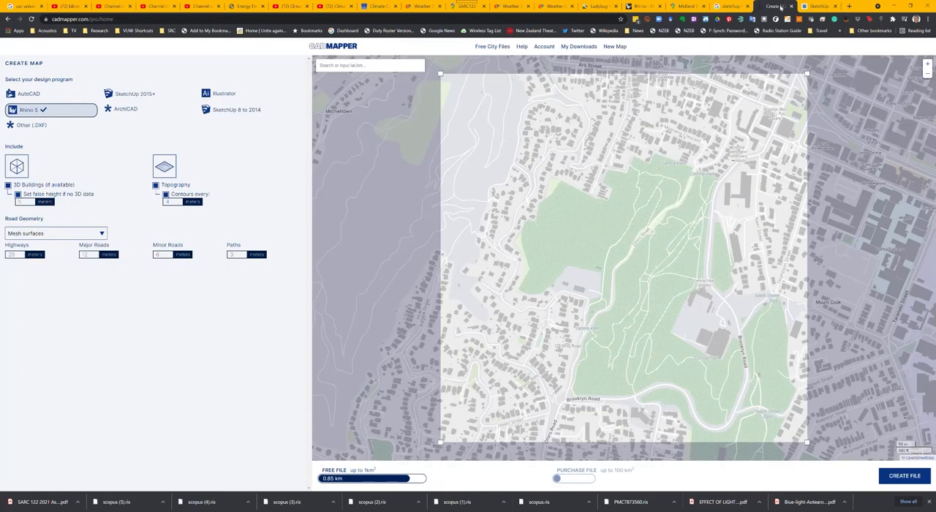
pyautogui.click(118, 20)
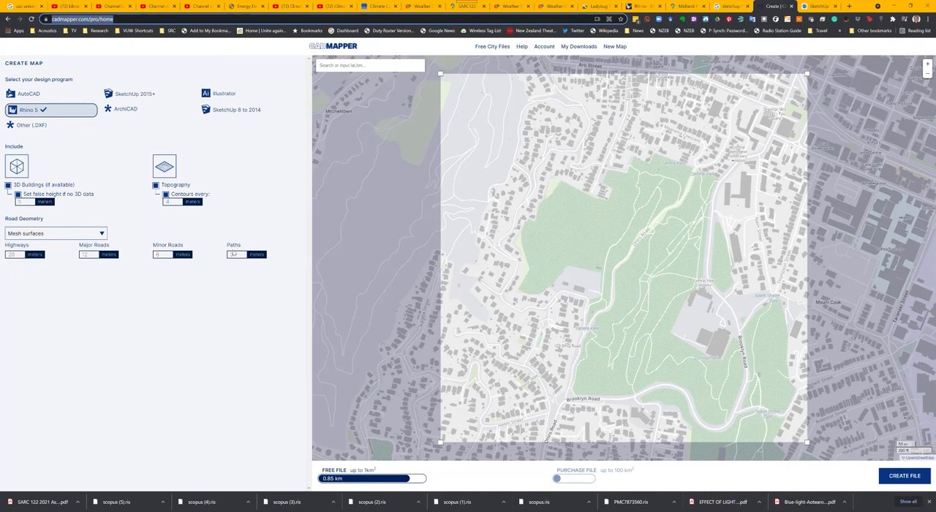
pyautogui.click(373, 66)
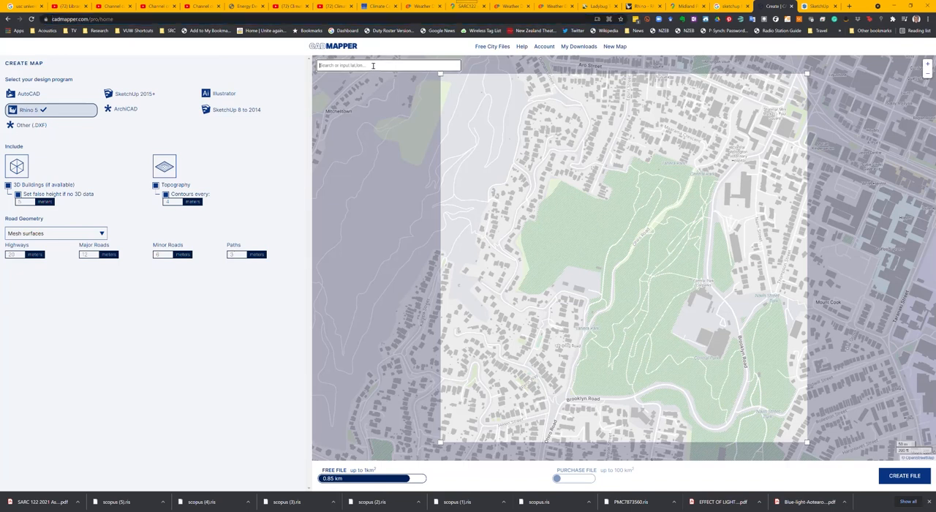
pyautogui.write('midland park')
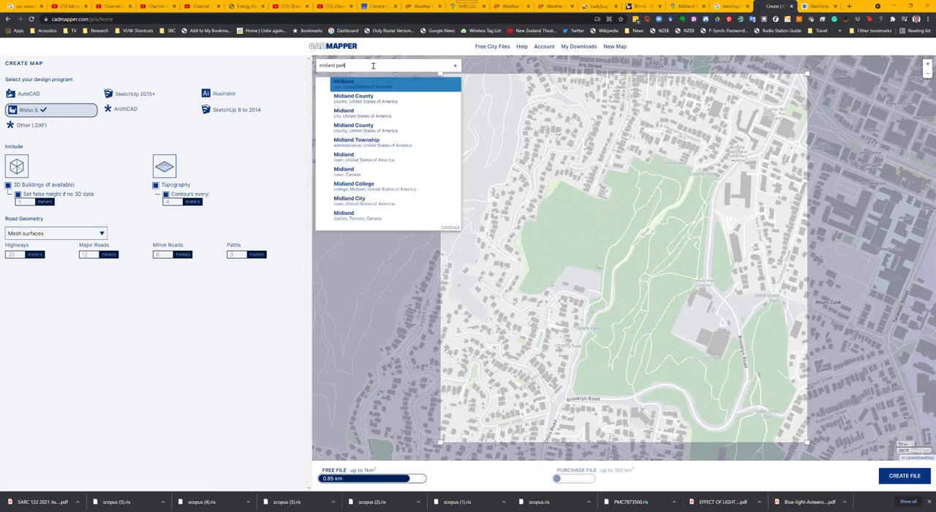
pyautogui.press('Return')
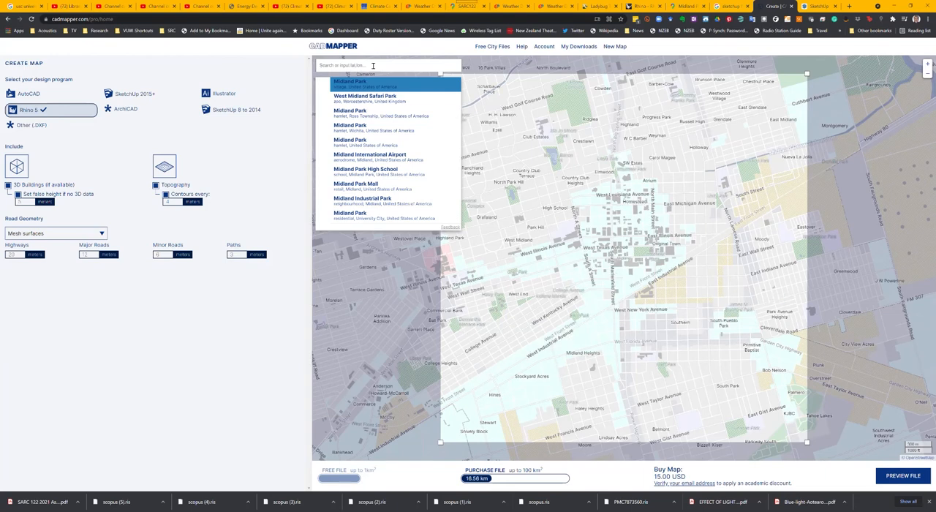
# Step: Search the map for midland park, wellington and choose the Midland Park result in Wellington, New Zealand
pyautogui.write('midland park, wellington')
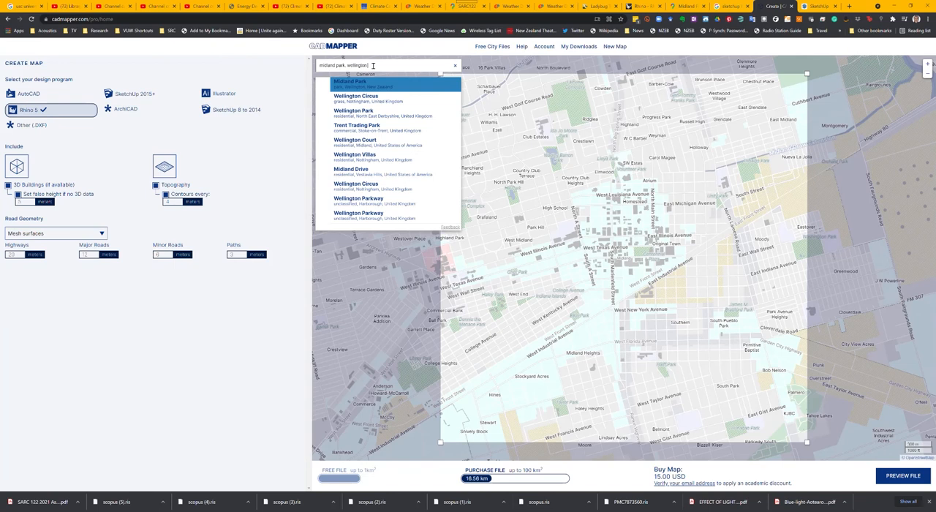
pyautogui.click(376, 84)
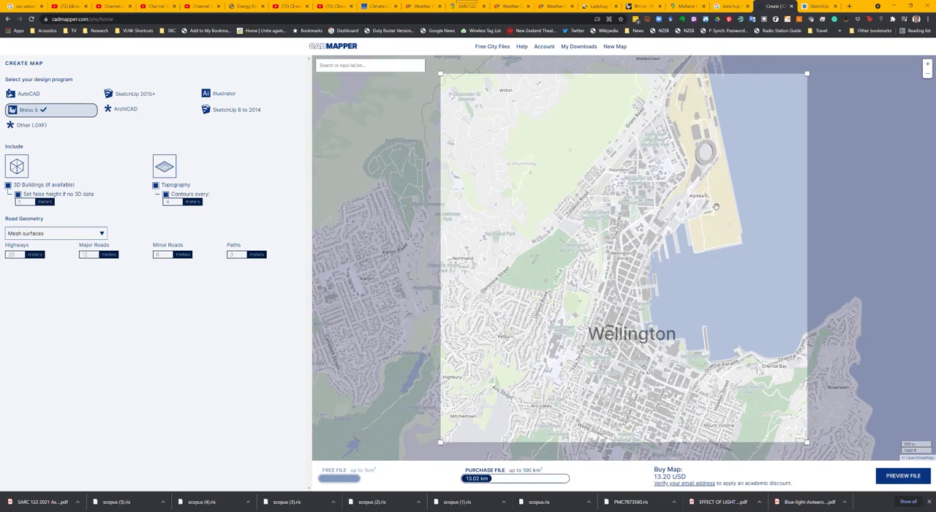
# Step: Shrink the map's selection rectangle and frame it around Midland Park and its surrounding blocks, keeping the area within the free file limit
pyautogui.moveTo(808, 74); pyautogui.dragTo(679, 192)
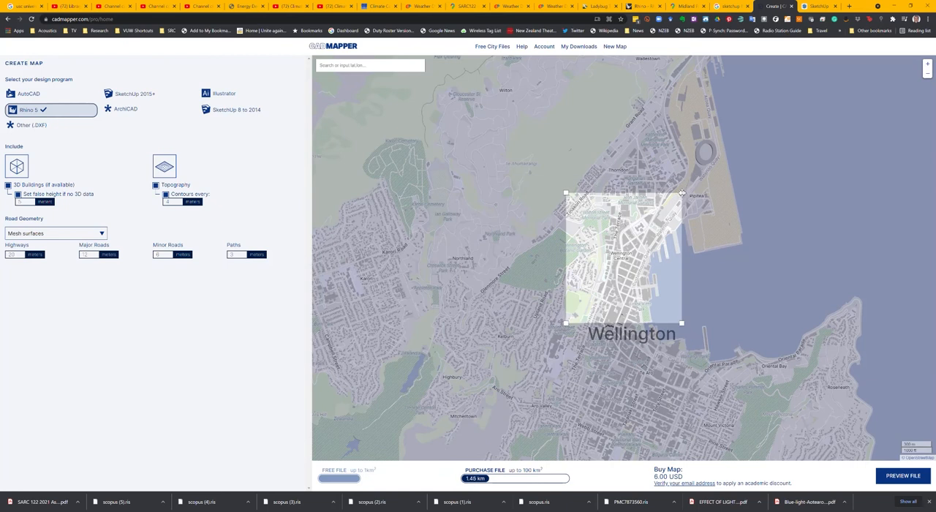
pyautogui.scroll(1, 635, 271)
pyautogui.scroll(2, 635, 271)
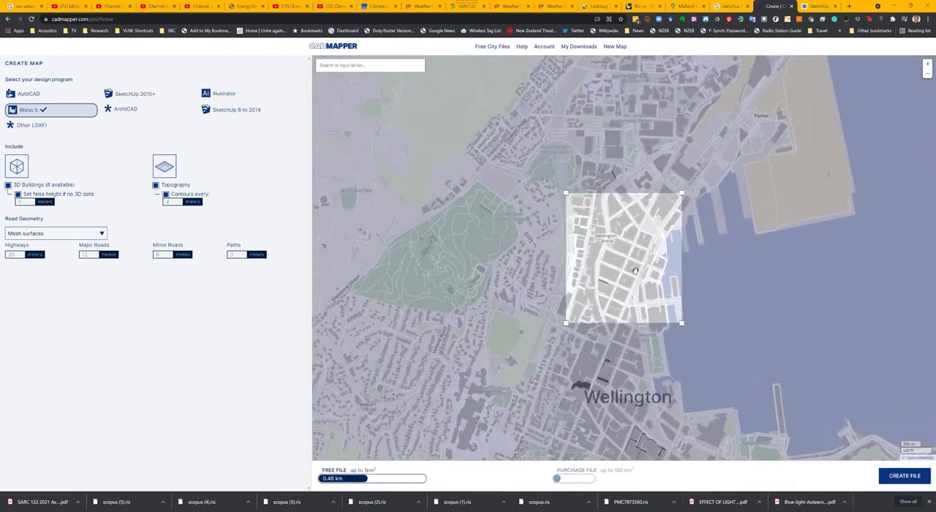
pyautogui.scroll(1, 634, 271)
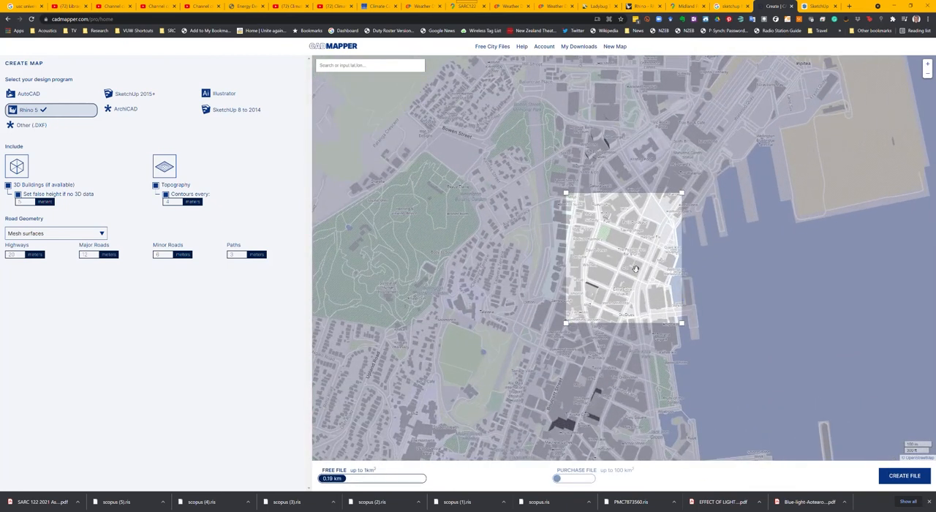
pyautogui.scroll(1, 635, 271)
pyautogui.scroll(-1, 635, 267)
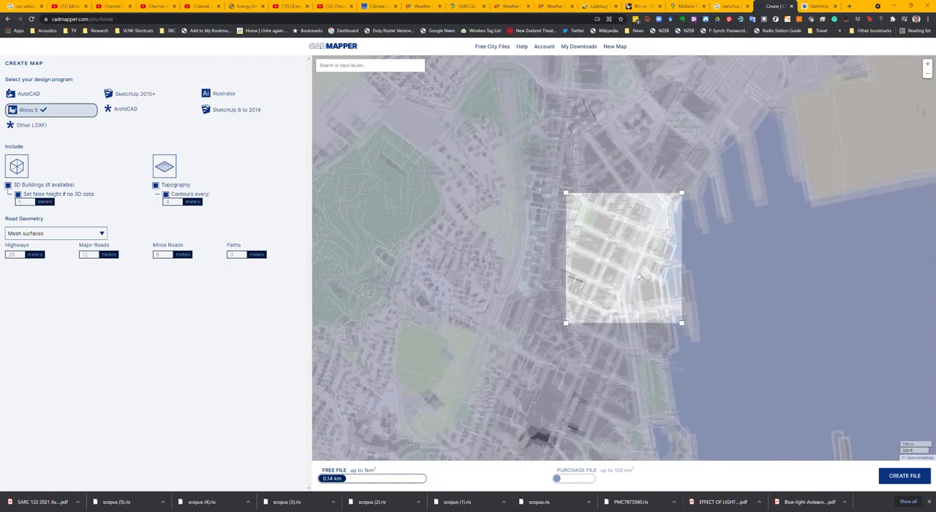
pyautogui.scroll(1, 666, 259)
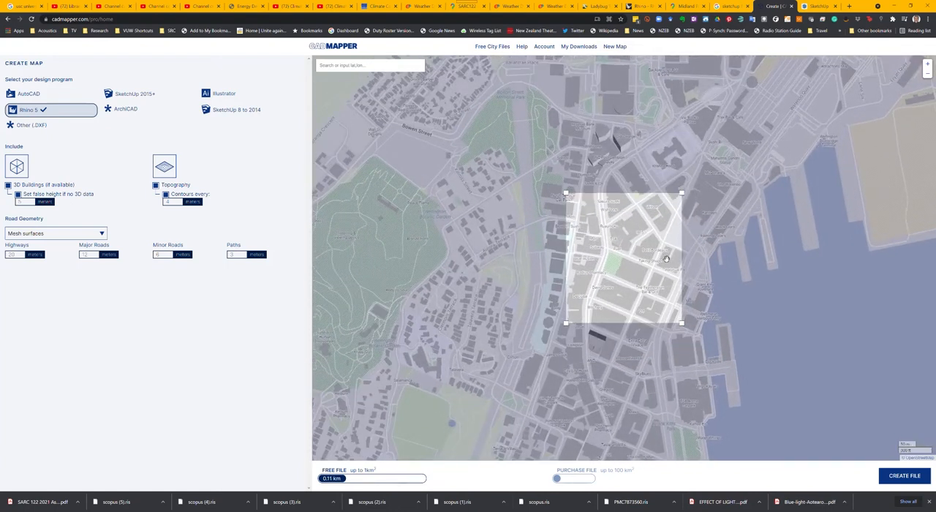
pyautogui.scroll(-1, 667, 259)
pyautogui.scroll(2, 666, 259)
pyautogui.scroll(1, 658, 258)
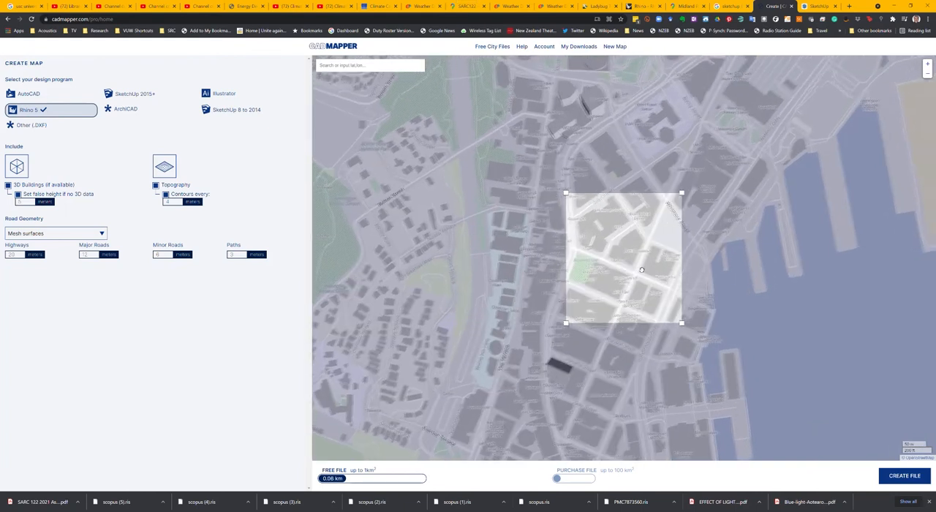
pyautogui.moveTo(656, 260); pyautogui.dragTo(688, 251)
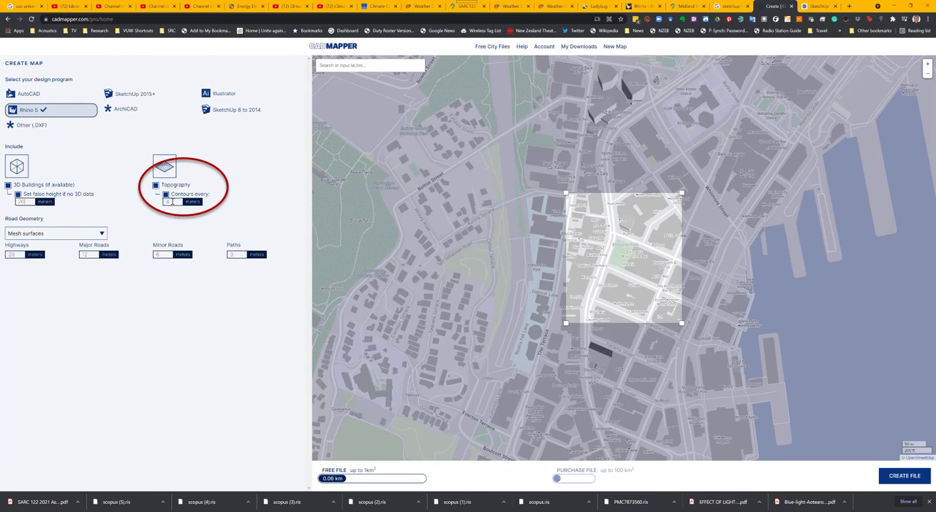
# Step: Set the road geometry to mesh surfaces, choose SketchUp 2015+ as the design program and create the map file
pyautogui.click(87, 233)
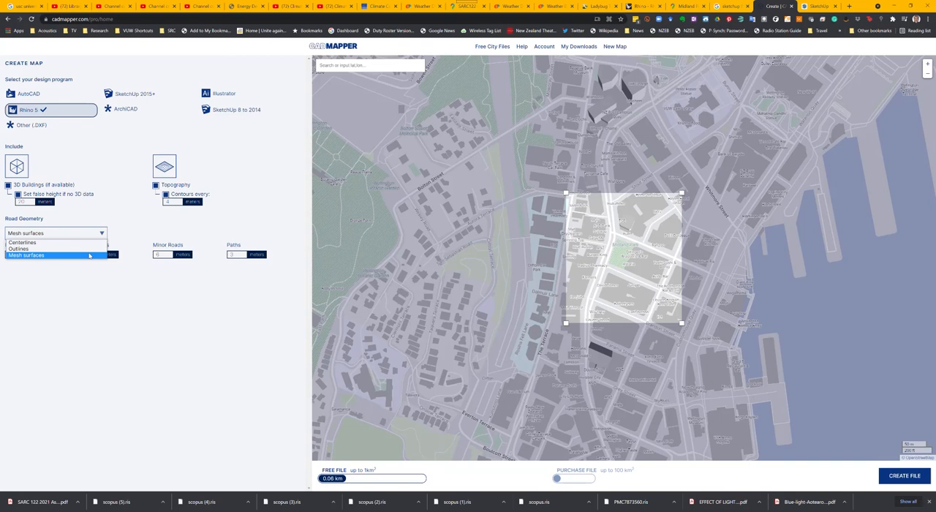
pyautogui.click(91, 255)
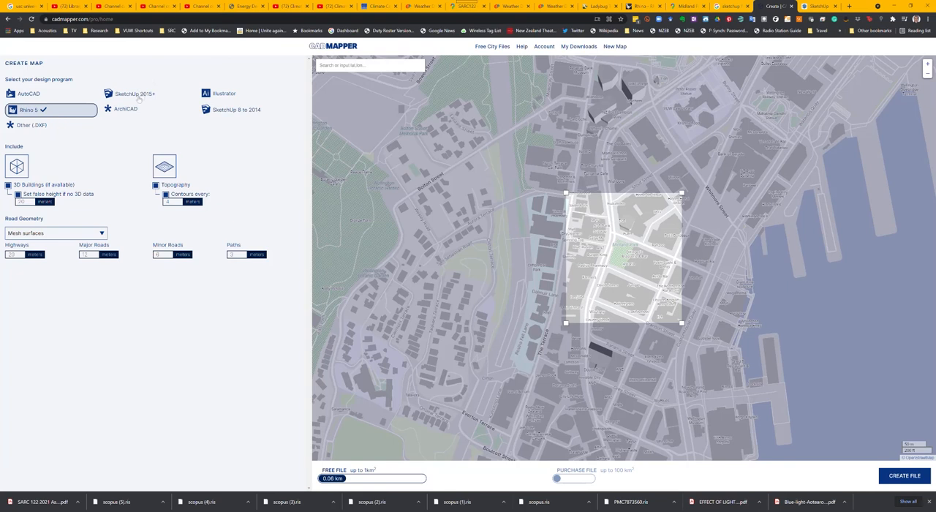
pyautogui.click(146, 94)
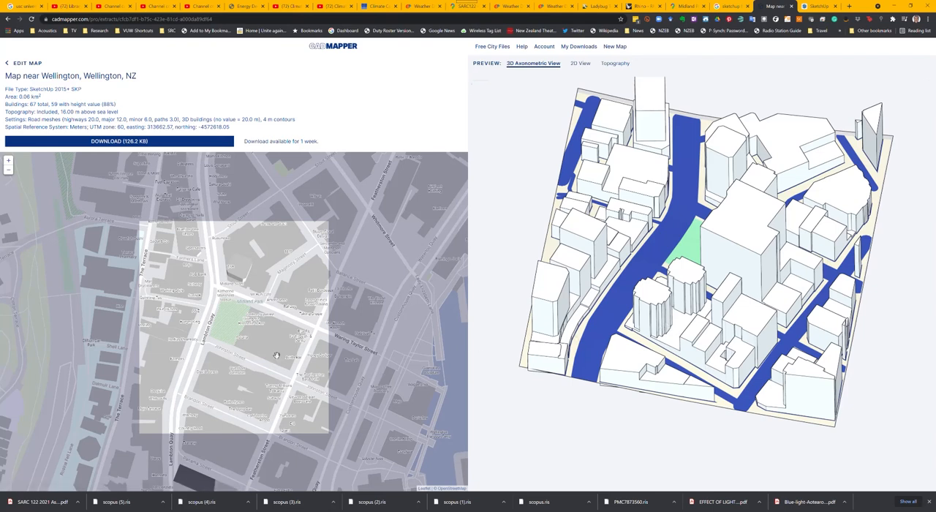
# Step: Download the map file into the 2021 folder, ending its file name with midlandPark, and dismiss the download notice
pyautogui.click(184, 142)
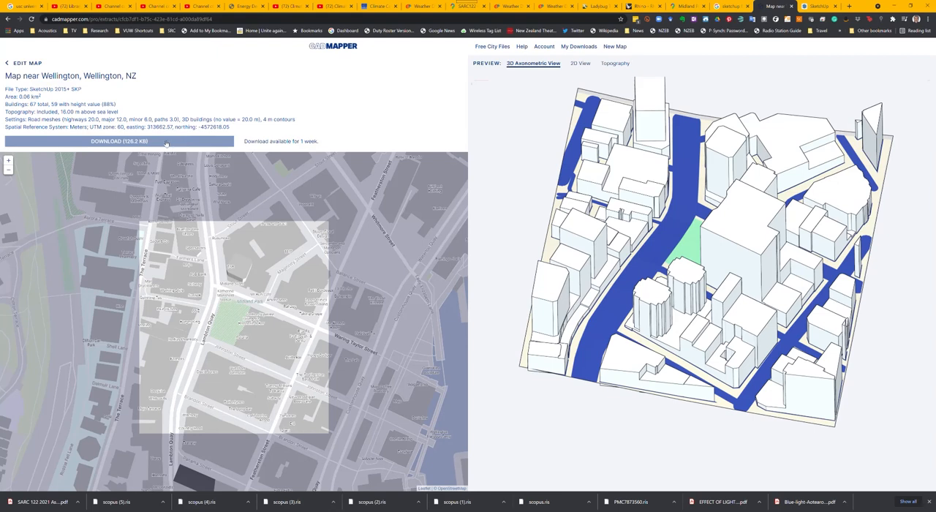
pyautogui.click(166, 143)
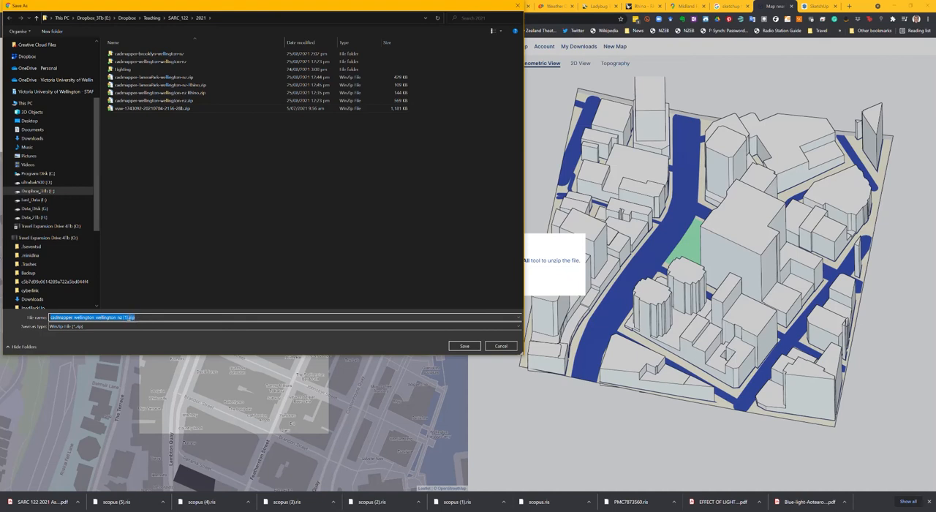
pyautogui.click(129, 317)
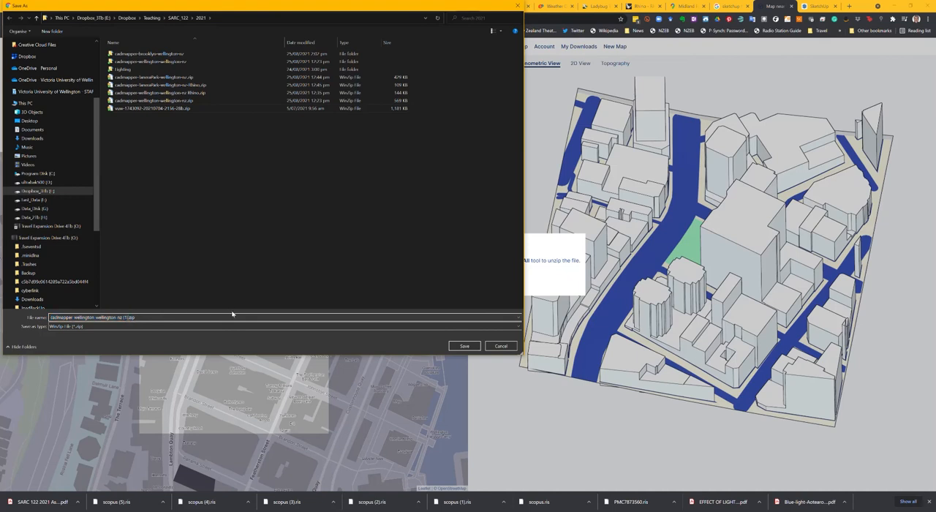
pyautogui.write('midlandPark')
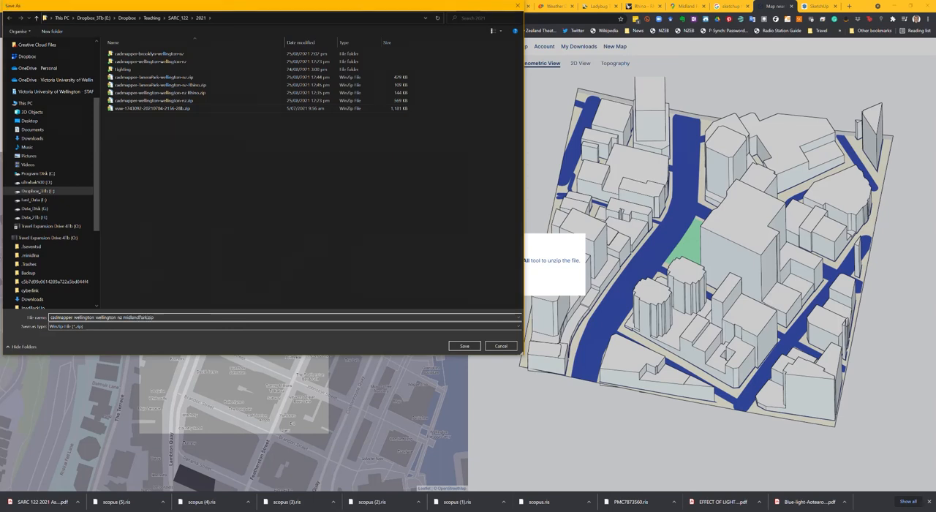
pyautogui.press('Return')
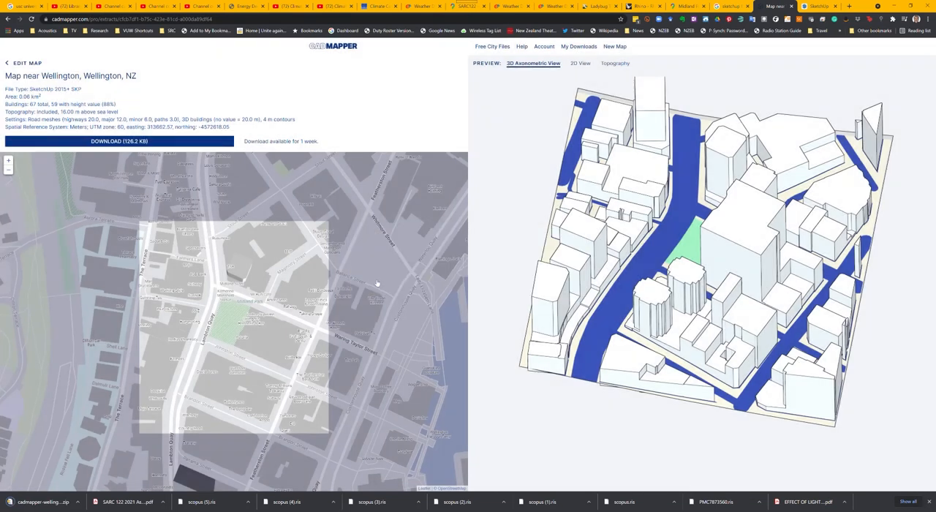
pyautogui.click(375, 282)
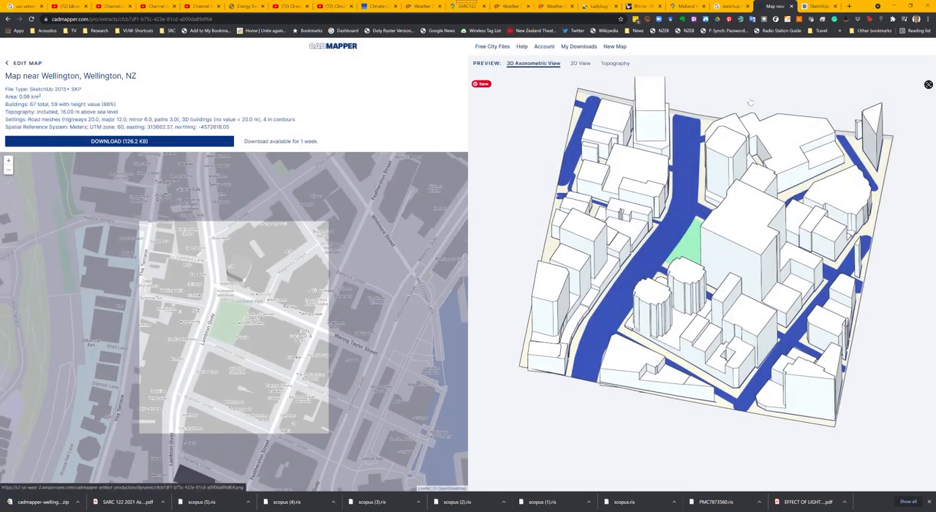
# Step: Switch to the 2021 folder in File Explorer, sort it by modification date, widen the name column and select the midlandPark zip file
pyautogui.click(816, 6)
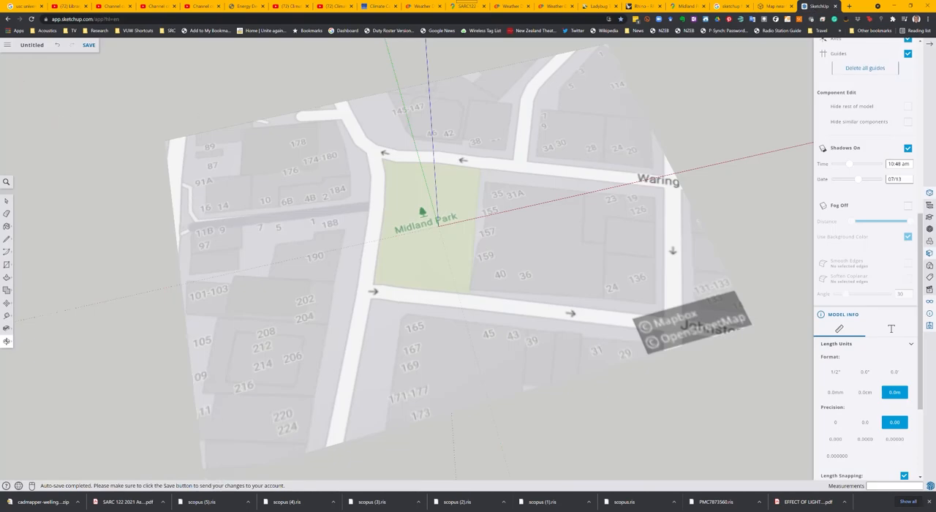
pyautogui.moveTo(172, 510)
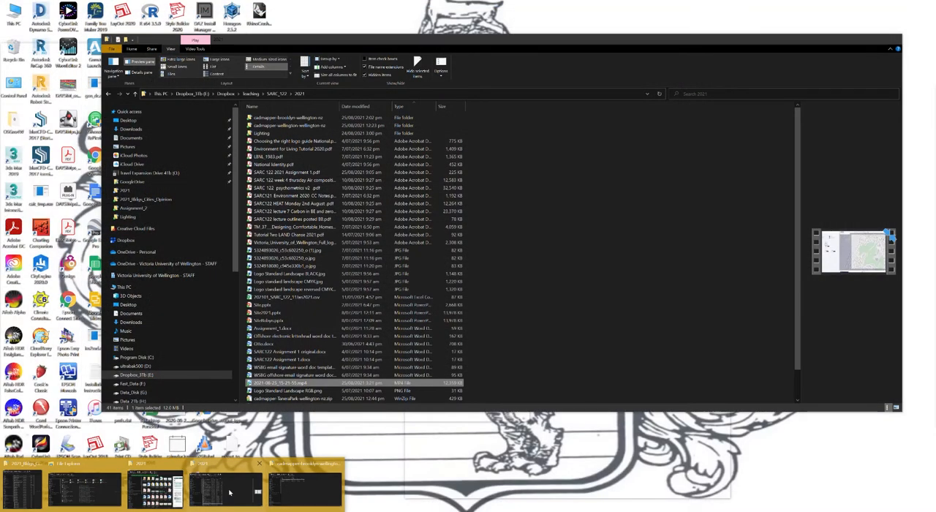
pyautogui.click(228, 492)
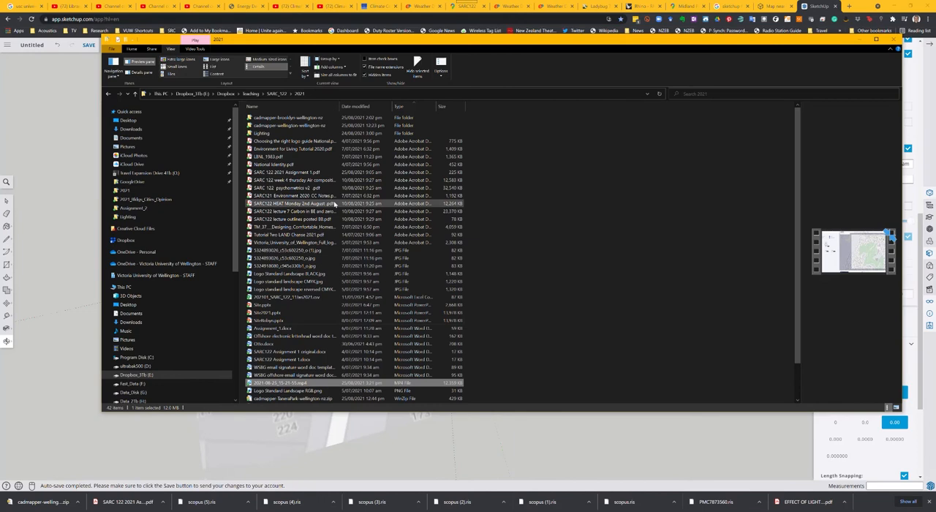
pyautogui.click(361, 107)
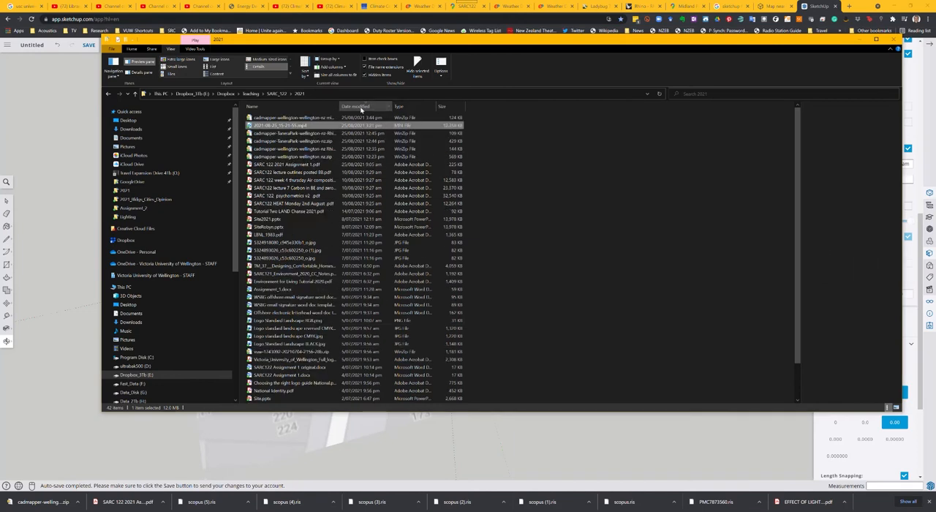
pyautogui.moveTo(341, 106); pyautogui.dragTo(386, 106)
pyautogui.click(338, 118)
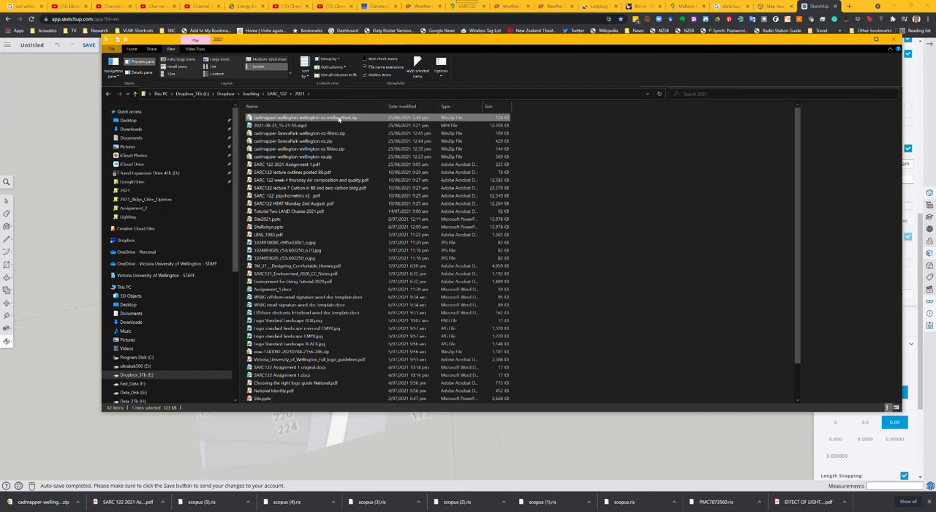
pyautogui.rightClick(339, 119)
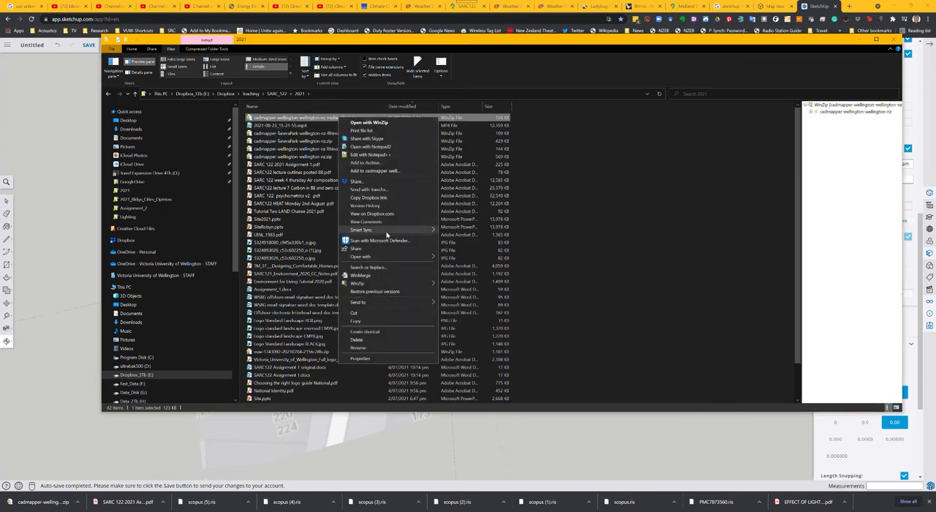
pyautogui.moveTo(402, 251)
pyautogui.click(524, 271)
pyautogui.click(524, 270)
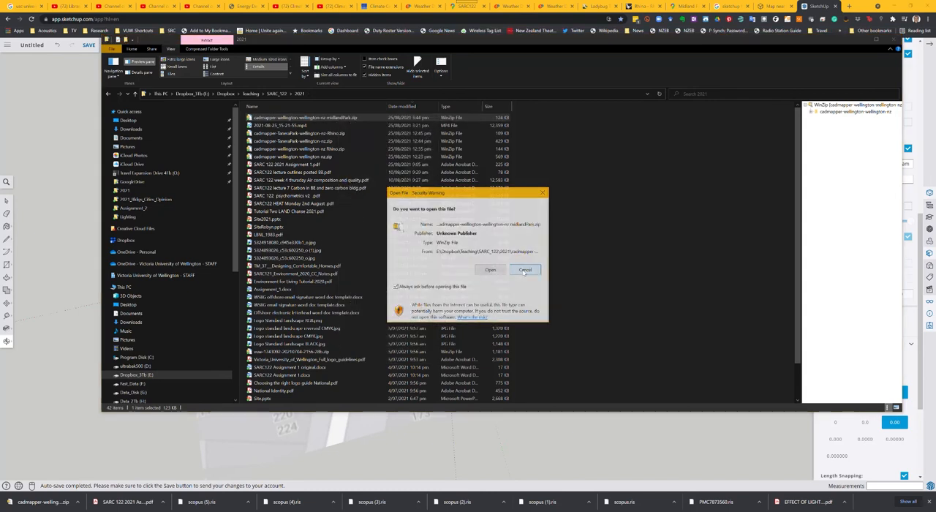
# Step: Unblock the midlandPark zip file in its file properties
pyautogui.rightClick(343, 121)
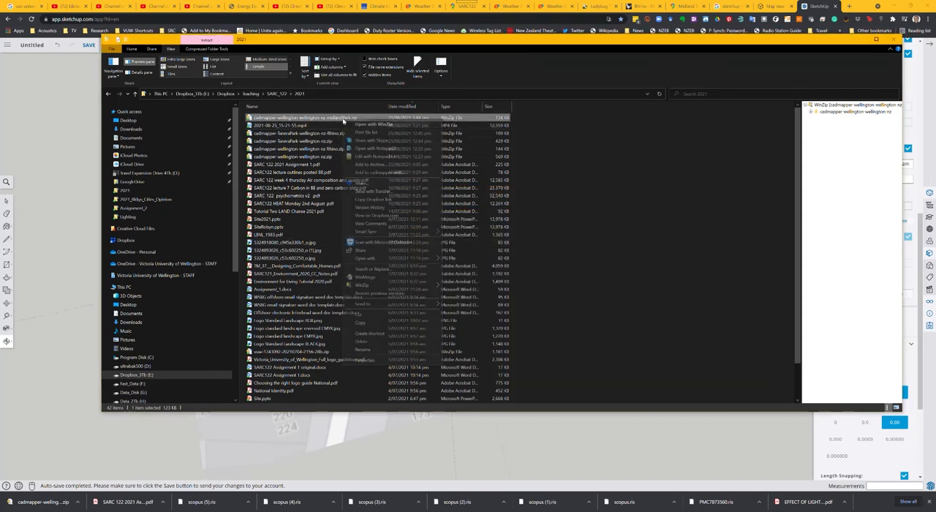
pyautogui.click(378, 361)
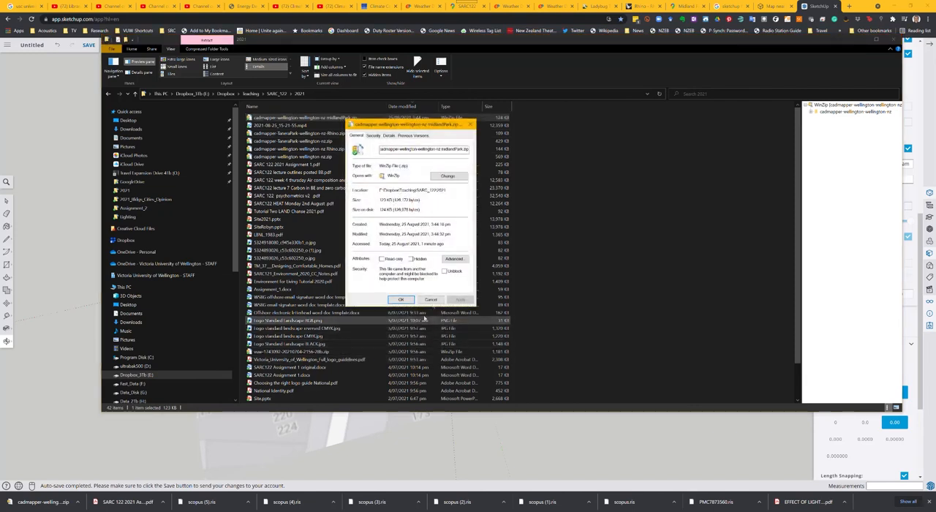
pyautogui.click(445, 272)
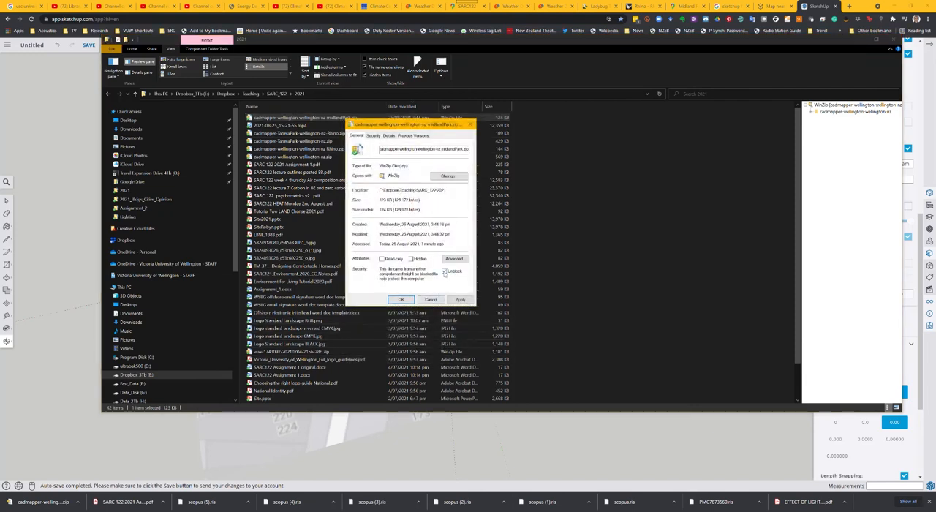
pyautogui.click(401, 300)
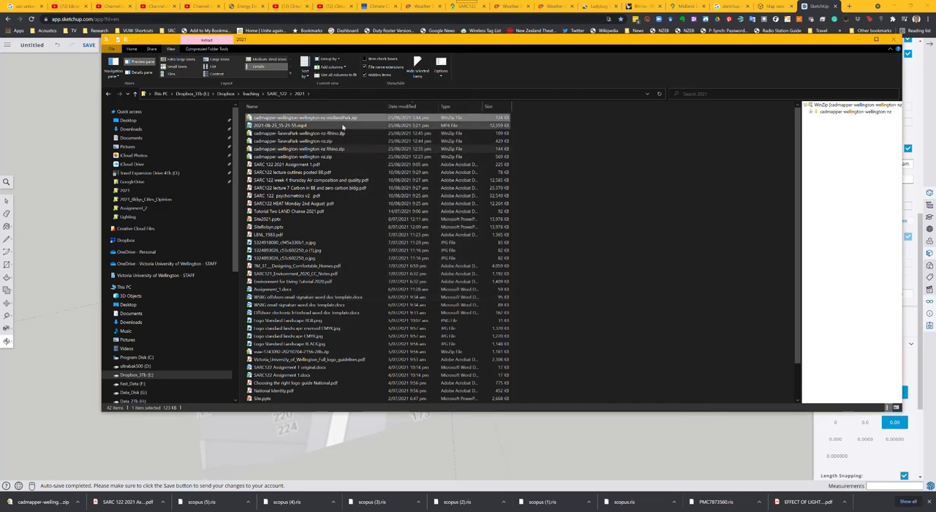
# Step: Open the midlandPark zip with Windows Explorer and copy the SketchUp file from its inner folder into the 2021 folder
pyautogui.rightClick(346, 118)
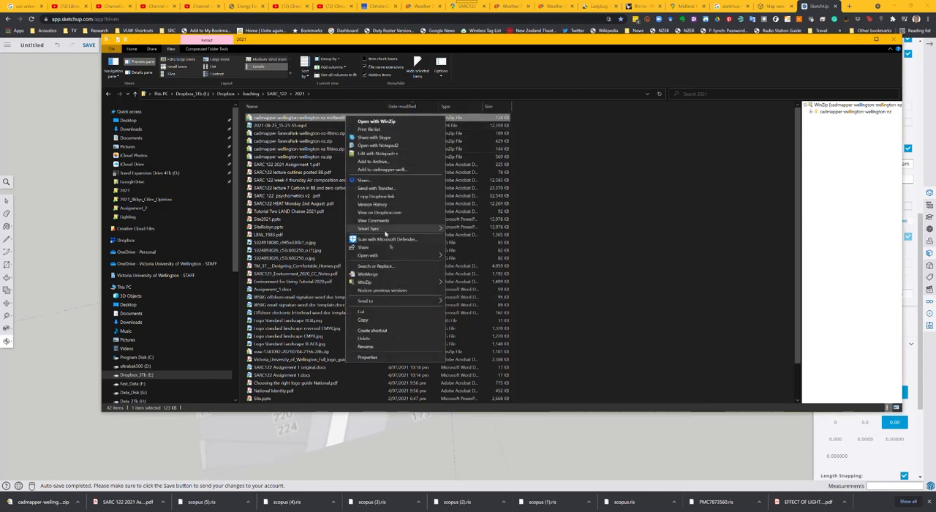
pyautogui.moveTo(395, 256)
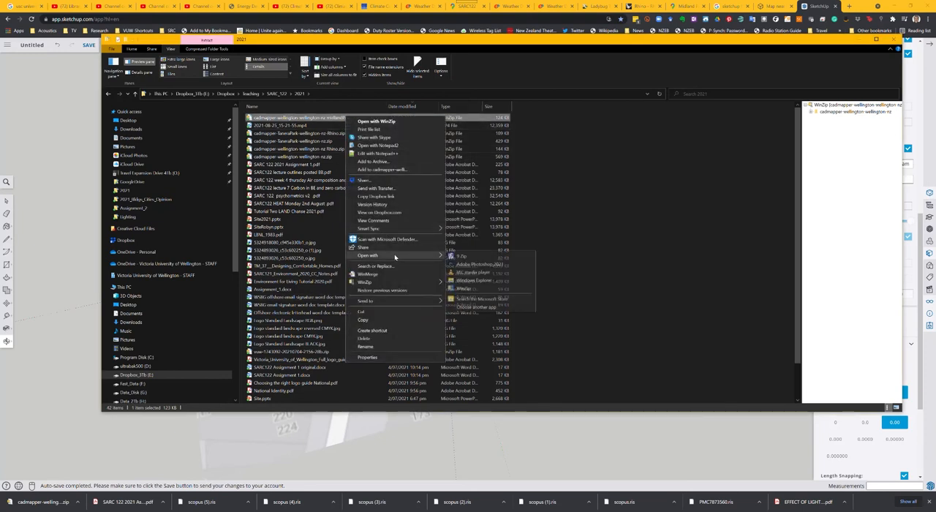
pyautogui.click(469, 283)
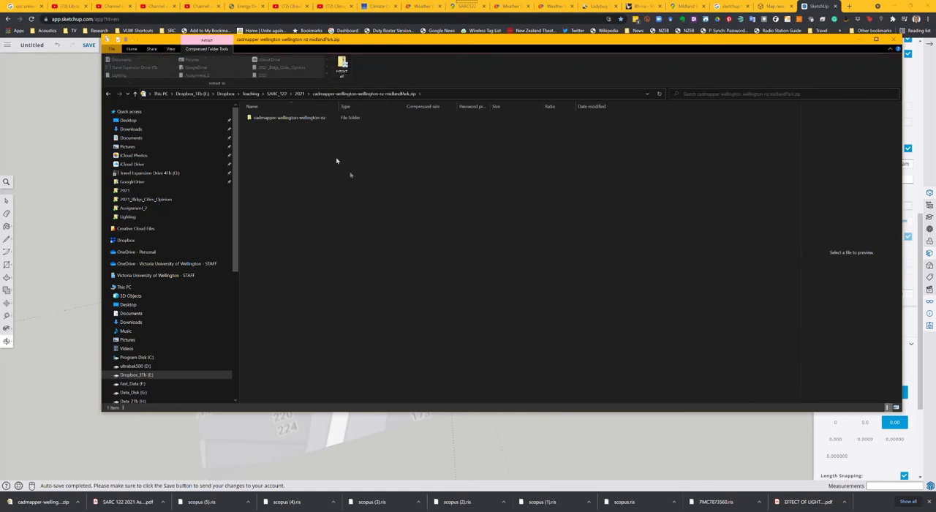
pyautogui.click(319, 121)
pyautogui.click(320, 121)
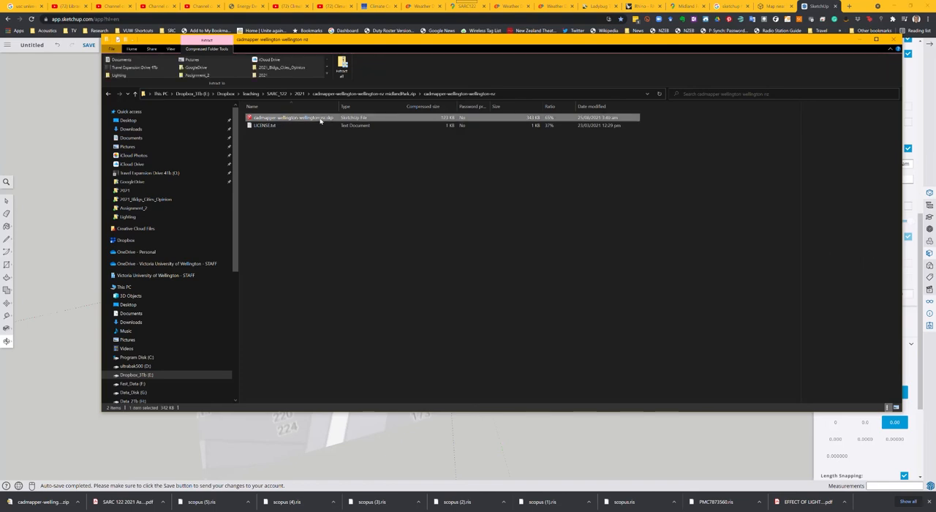
pyautogui.moveTo(320, 121); pyautogui.dragTo(300, 95)
pyautogui.click(278, 93)
# Step: Switch to the SketchUp model and start importing a file from the local device
pyautogui.click(824, 6)
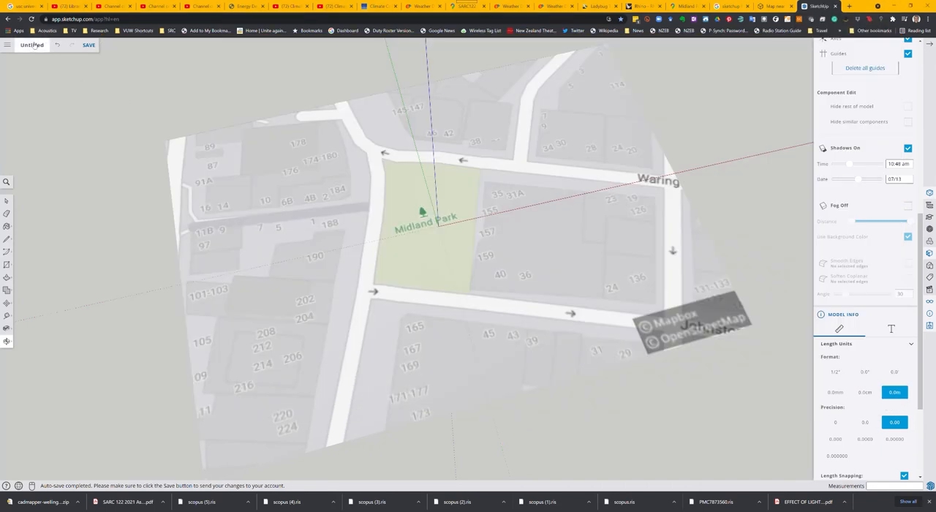
pyautogui.click(6, 46)
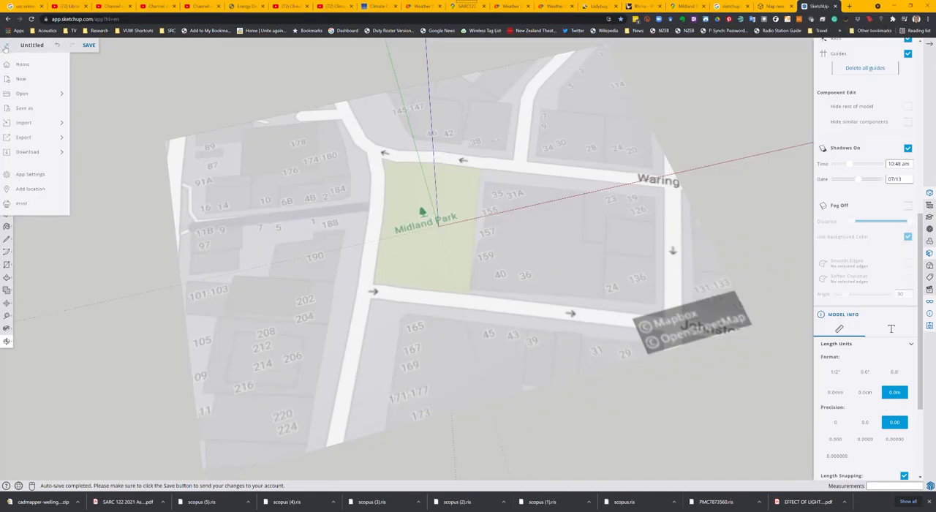
pyautogui.click(42, 121)
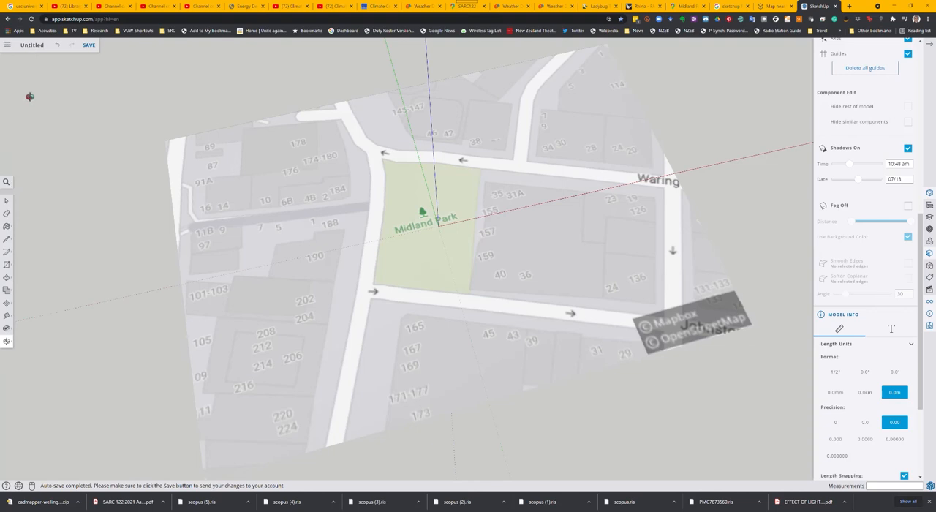
pyautogui.click(7, 46)
pyautogui.moveTo(36, 122)
pyautogui.click(99, 124)
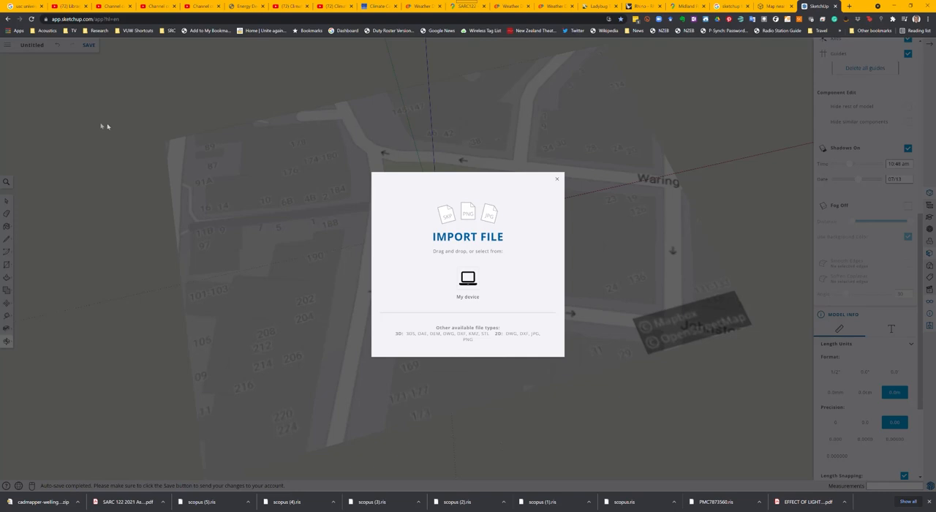
pyautogui.click(471, 280)
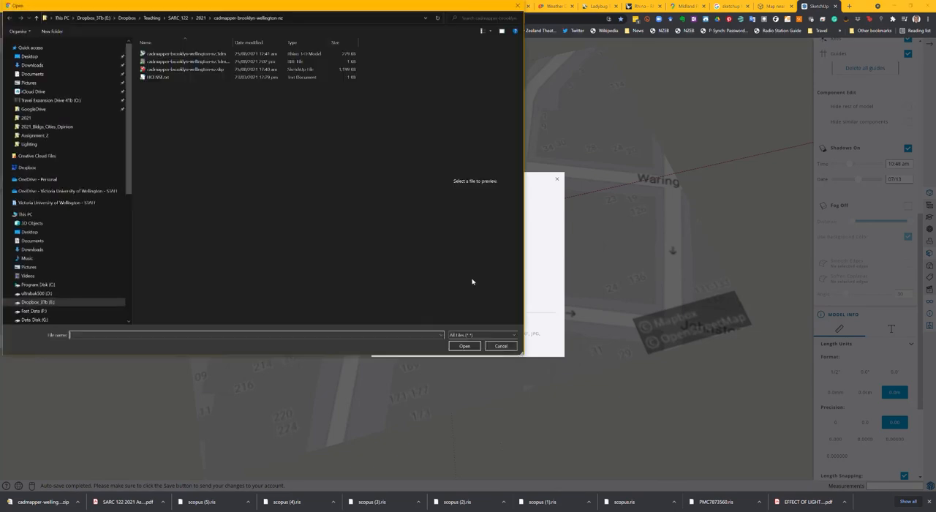
# Step: Import cadmapper-wellington-wellington-nz_MidlandPark.skp from the 2021 folder as a component, sorting the folder by modification date to find it
pyautogui.click(201, 18)
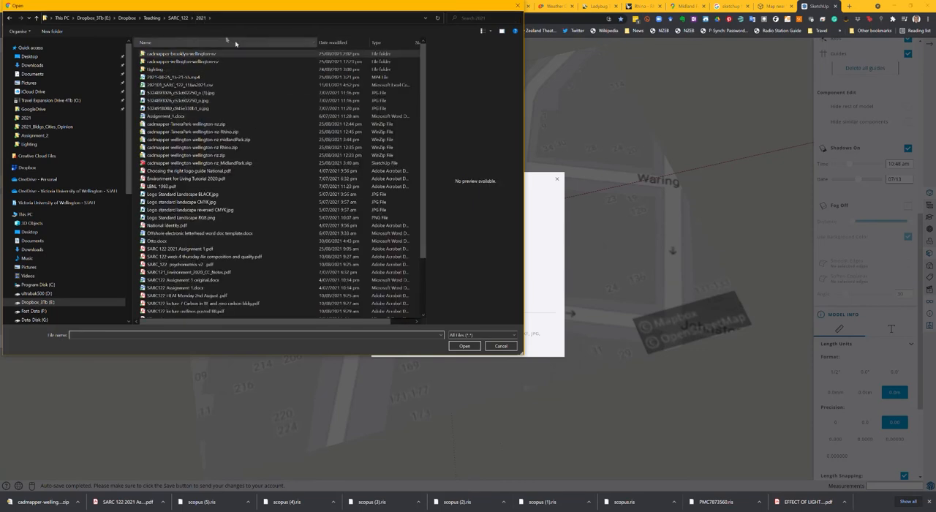
pyautogui.click(339, 43)
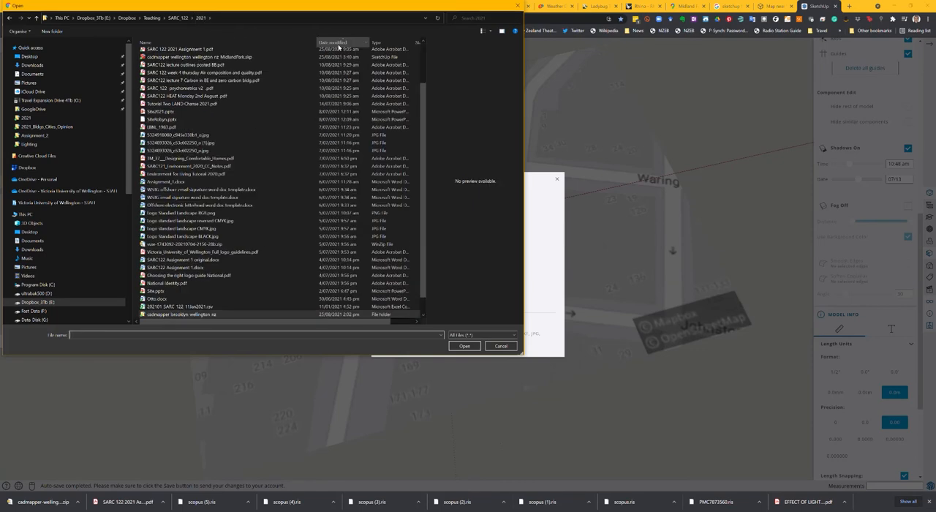
pyautogui.scroll(2, 321, 66)
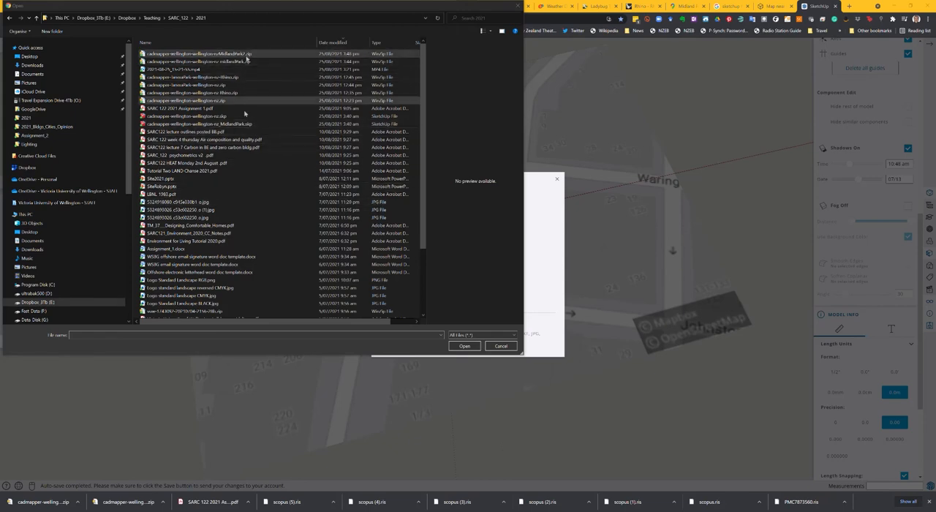
pyautogui.click(243, 125)
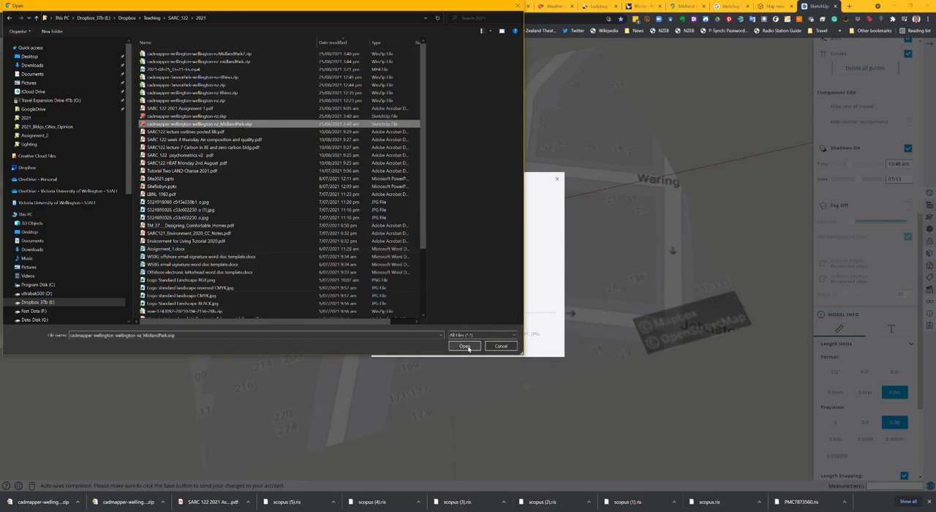
pyautogui.click(465, 346)
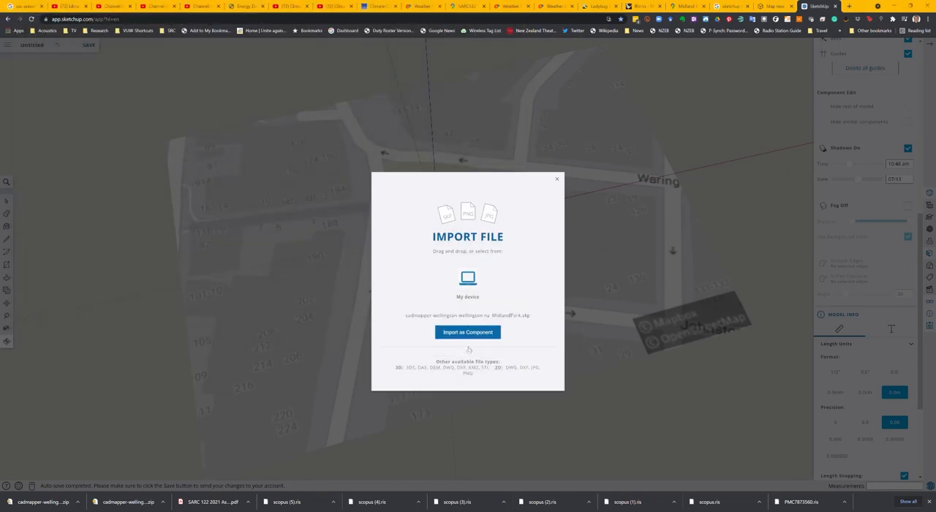
pyautogui.click(479, 332)
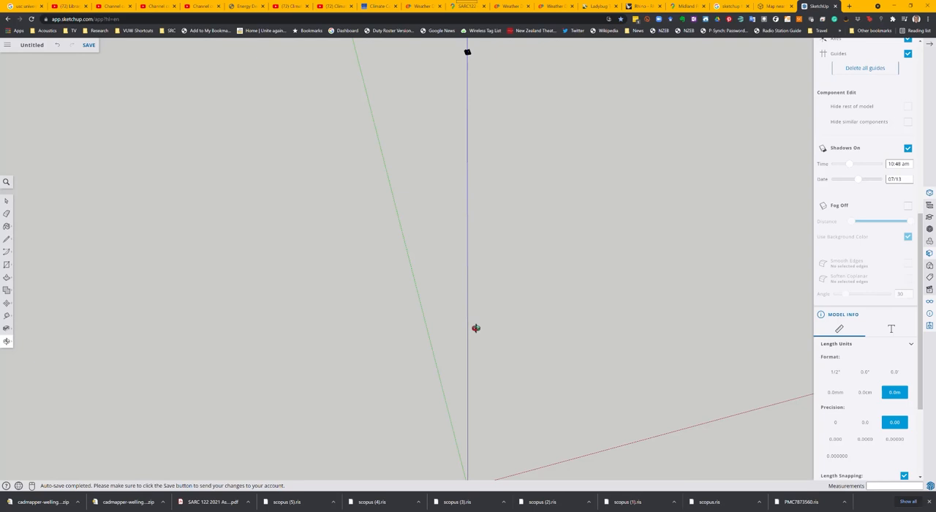
# Step: Move the imported city component down the blue axis to the origin and deselect it
pyautogui.scroll(-3, 476, 327)
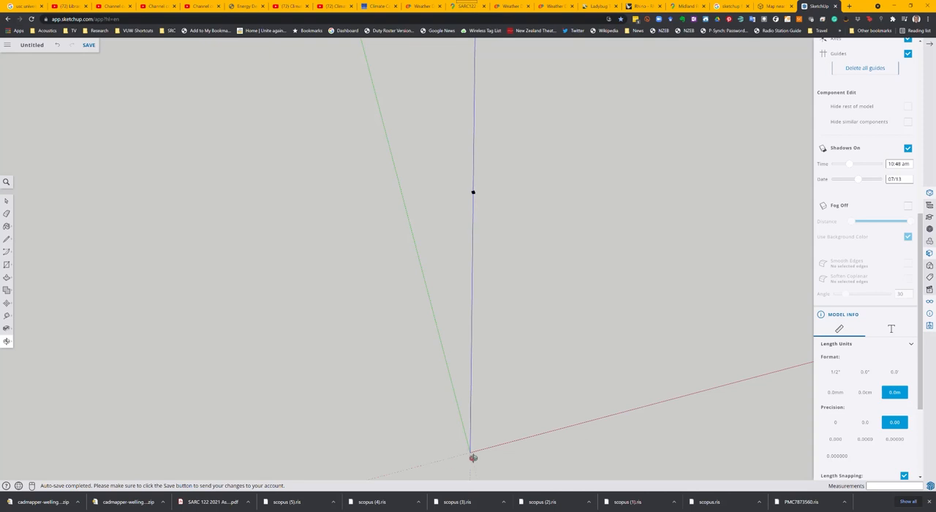
pyautogui.scroll(3, 480, 205)
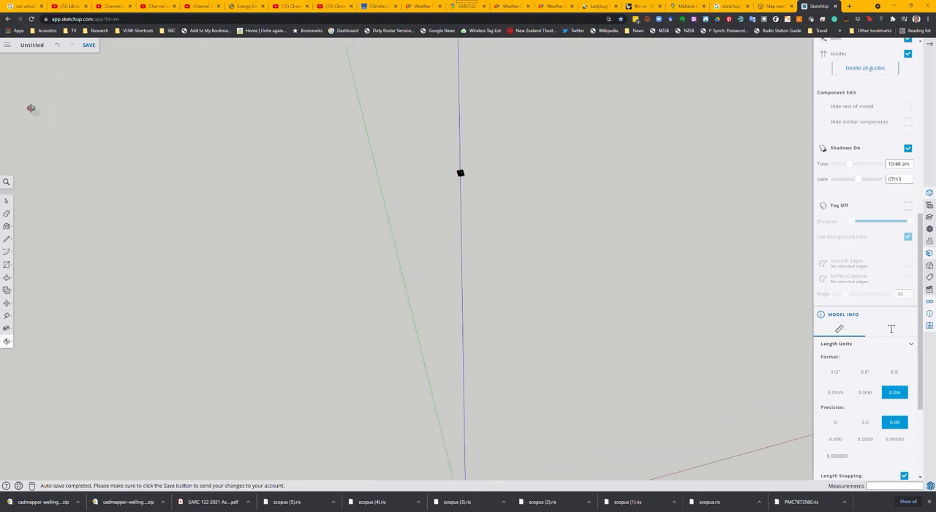
pyautogui.click(7, 200)
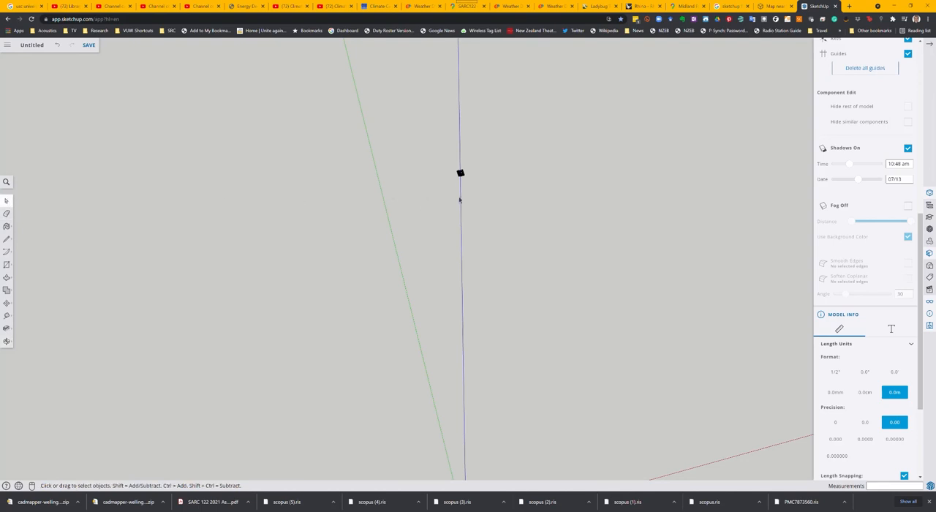
pyautogui.click(461, 177)
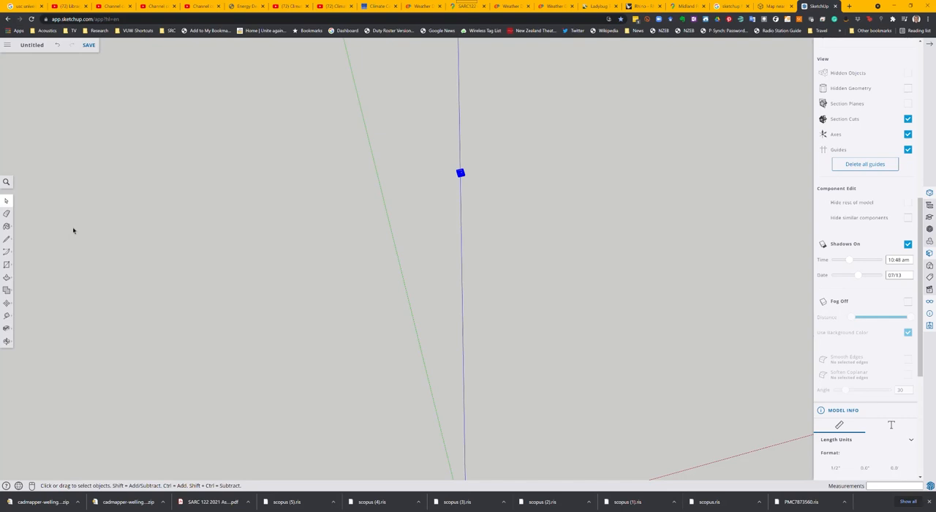
pyautogui.press('m')
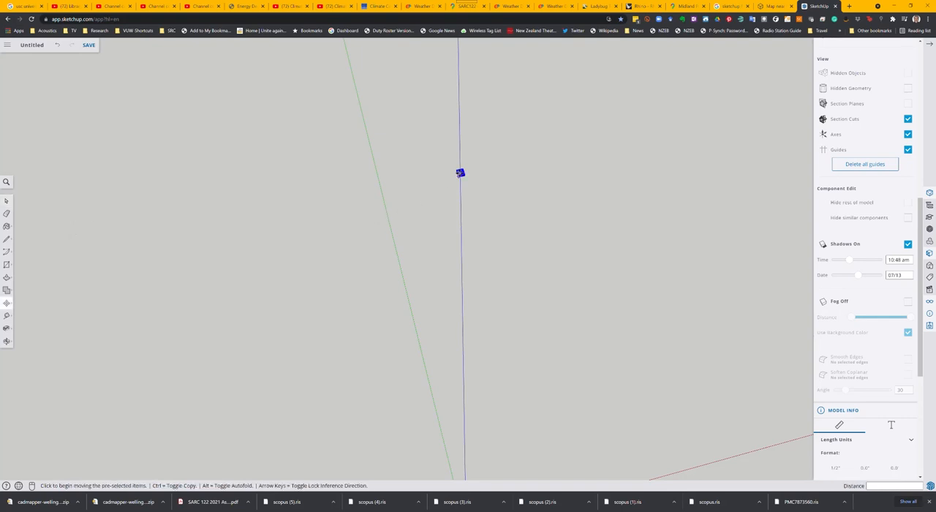
pyautogui.click(461, 173)
pyautogui.scroll(-3, 464, 187)
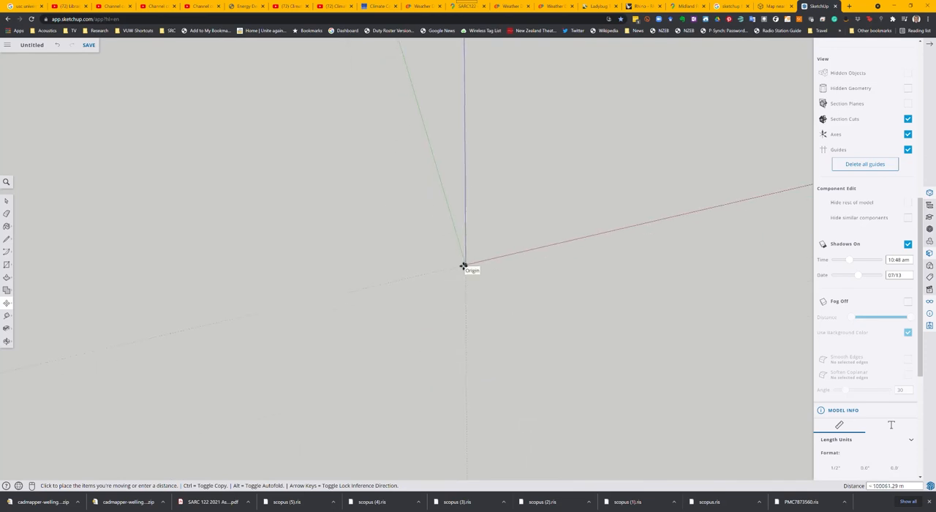
pyautogui.click(468, 262)
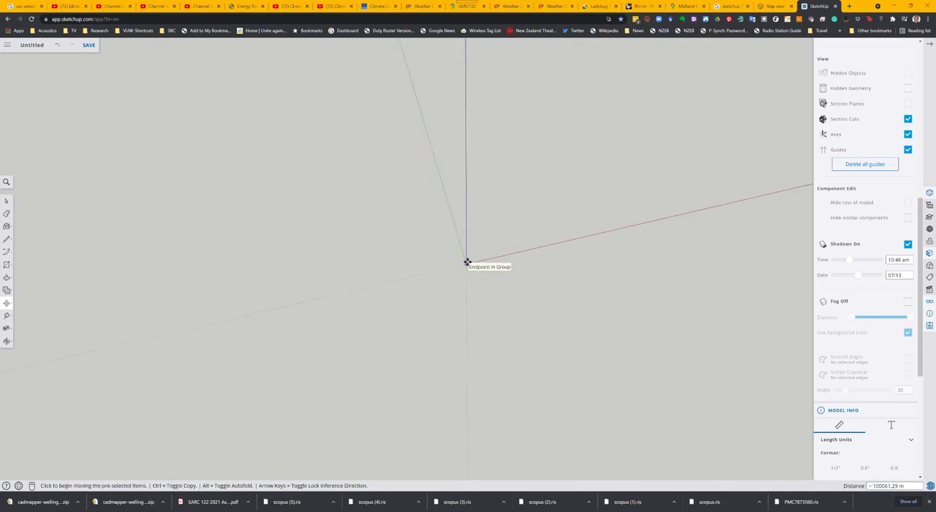
pyautogui.scroll(5, 466, 263)
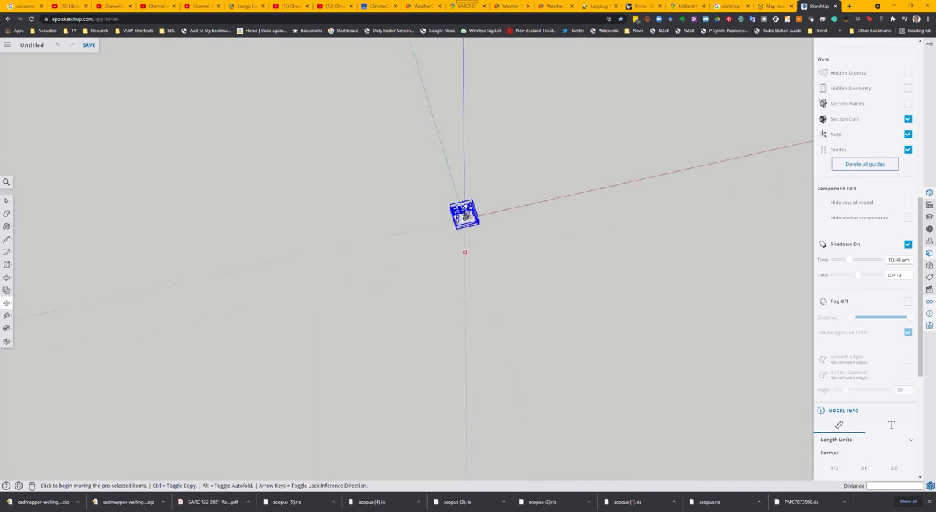
pyautogui.scroll(2, 461, 215)
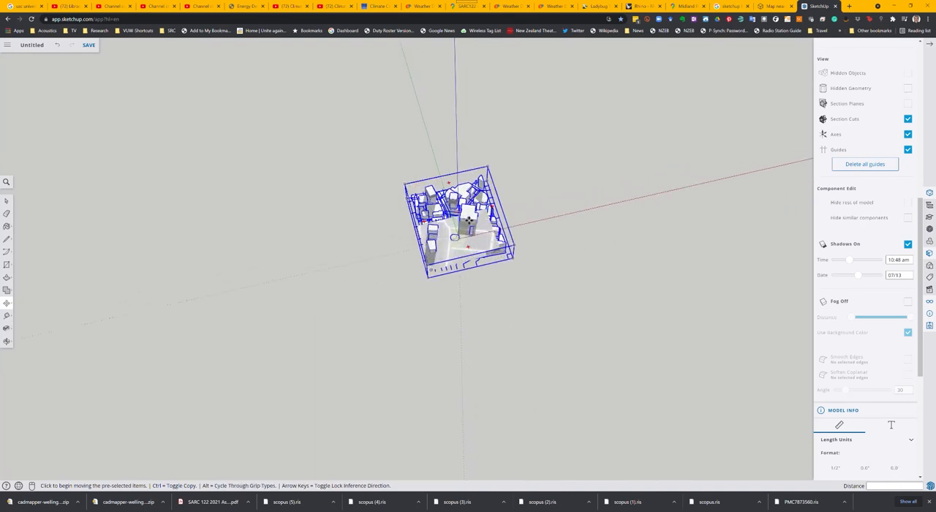
pyautogui.scroll(4, 468, 220)
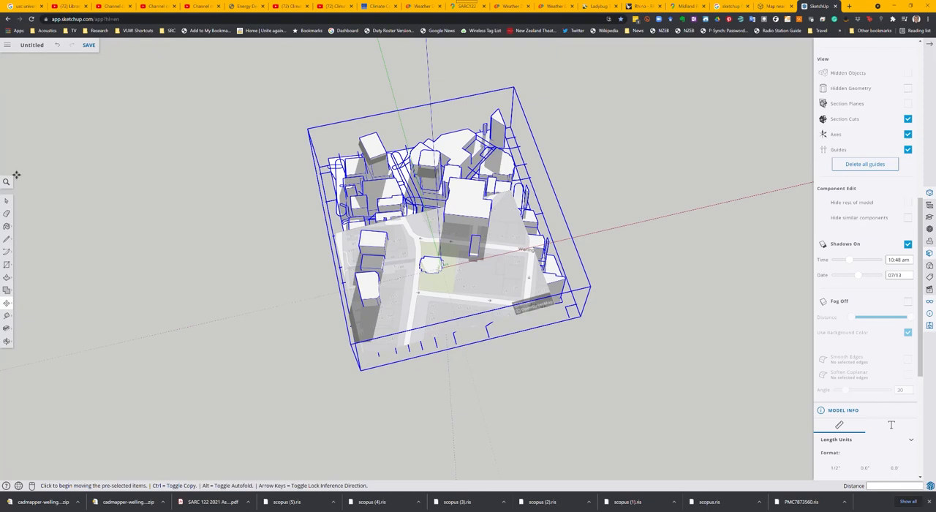
pyautogui.click(6, 200)
pyautogui.click(205, 191)
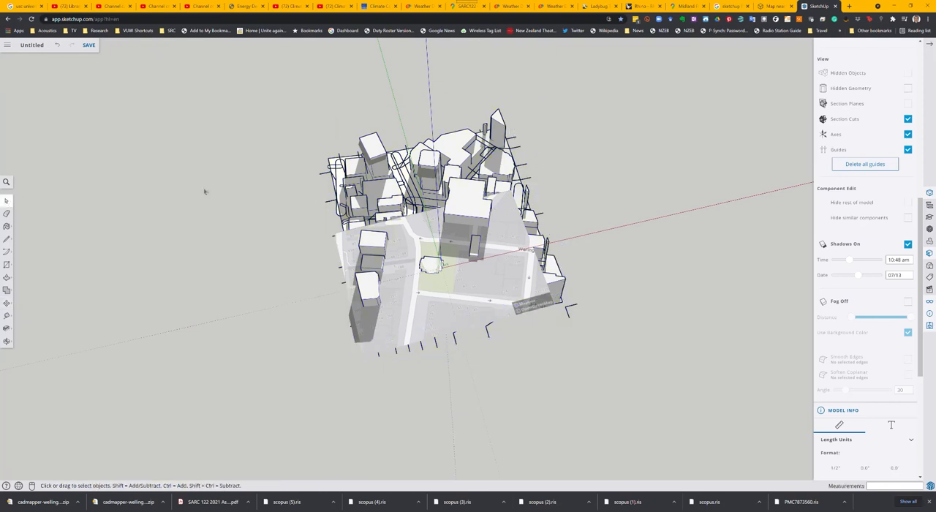
# Step: Raise the city component about 47.78 m so its ground sits just above the Midland Park location map
pyautogui.moveTo(266, 229); pyautogui.dragTo(301, 161, button='middle')
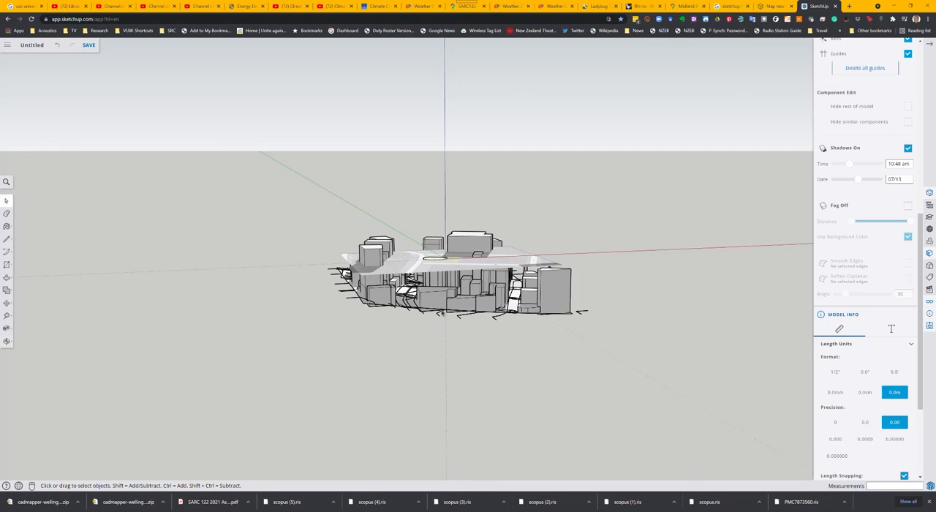
pyautogui.moveTo(443, 313); pyautogui.dragTo(554, 319, button='middle')
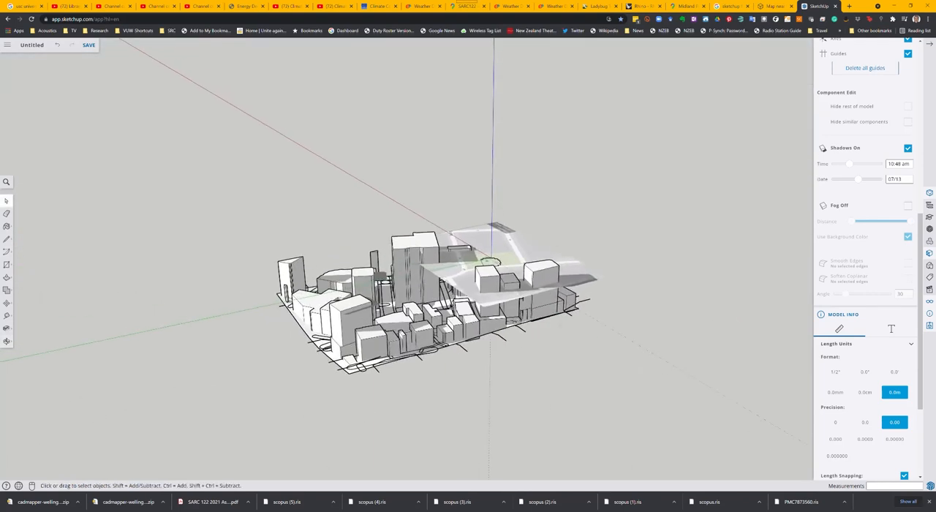
pyautogui.click(442, 301)
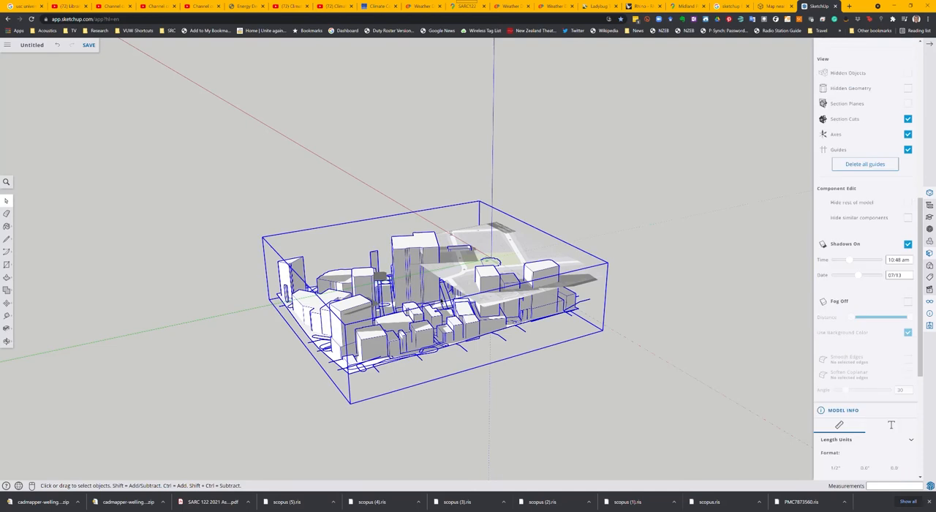
pyautogui.press('m')
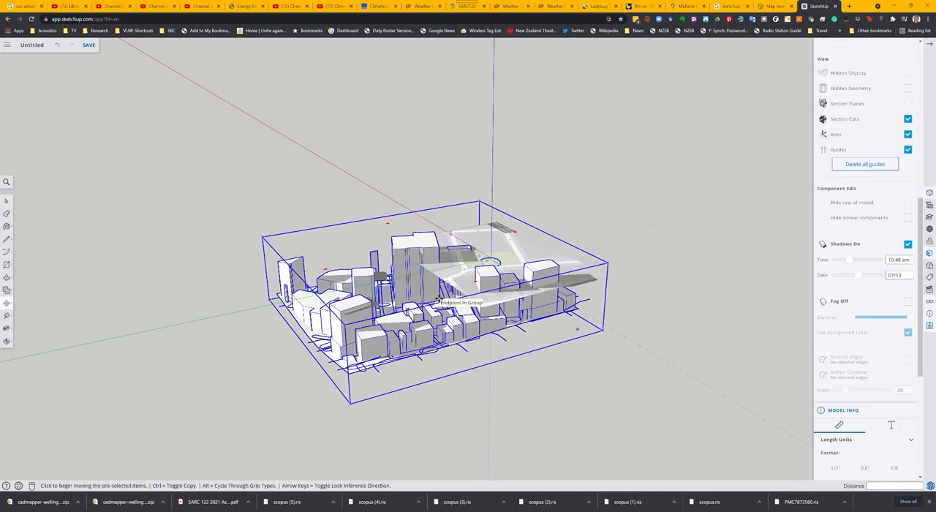
pyautogui.scroll(3, 441, 300)
pyautogui.click(440, 300)
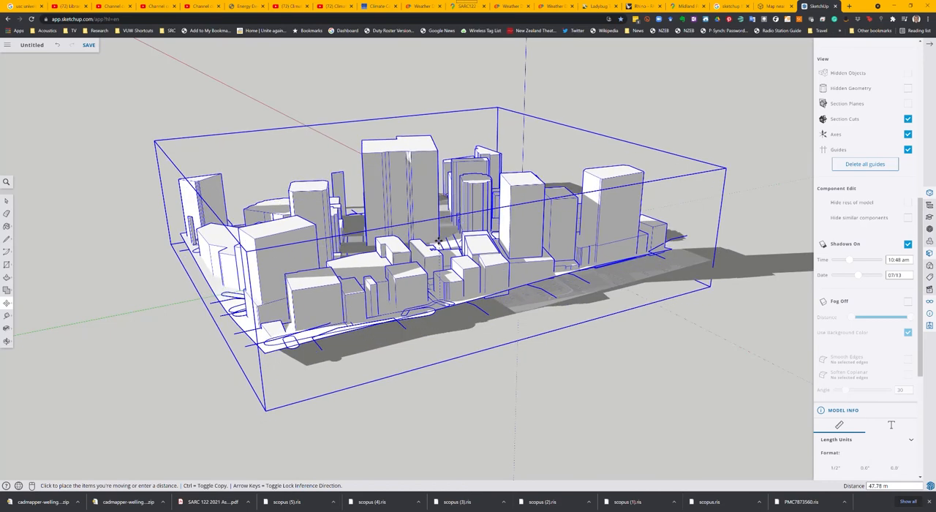
pyautogui.click(439, 241)
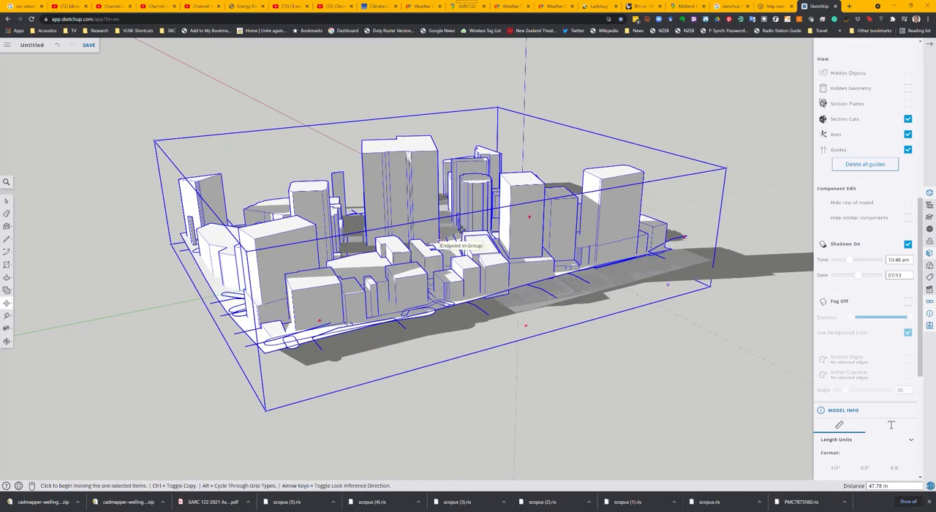
# Step: Examine the raised buildings and their shadows around the park from several sides and close up
pyautogui.moveTo(492, 211); pyautogui.dragTo(395, 215, button='middle')
pyautogui.click(7, 201)
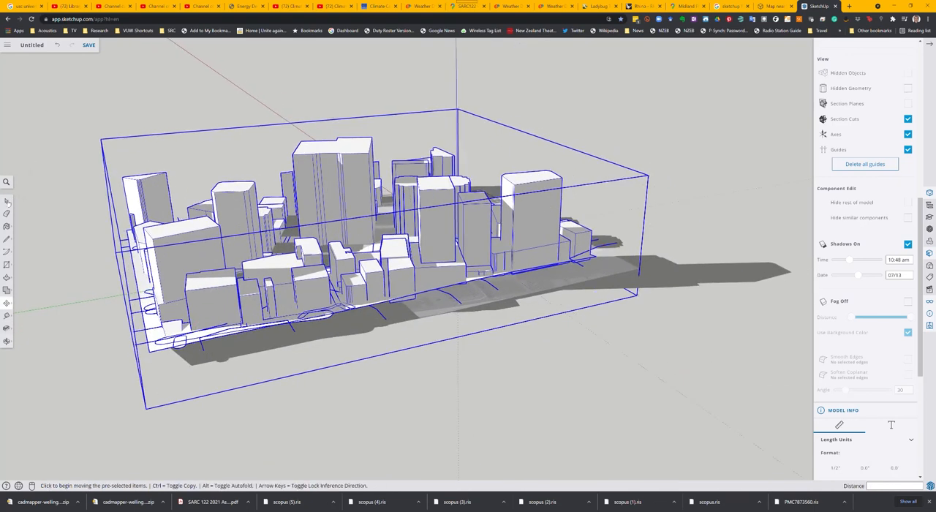
pyautogui.moveTo(587, 257); pyautogui.dragTo(30, 258, button='middle')
pyautogui.scroll(-8, 414, 259)
pyautogui.moveTo(320, 294); pyautogui.dragTo(220, 212, button='middle')
pyautogui.scroll(5, 232, 196)
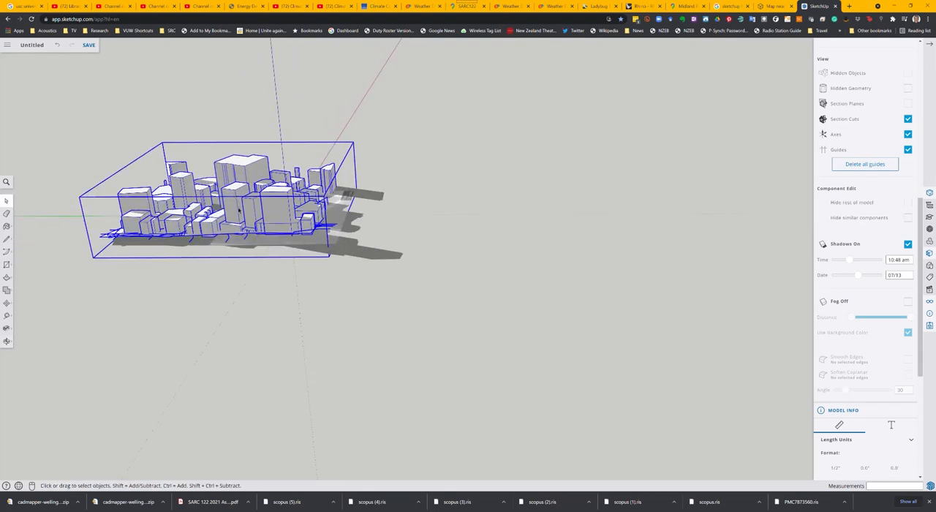
pyautogui.scroll(2, 238, 211)
pyautogui.moveTo(238, 223); pyautogui.dragTo(558, 382, button='middle')
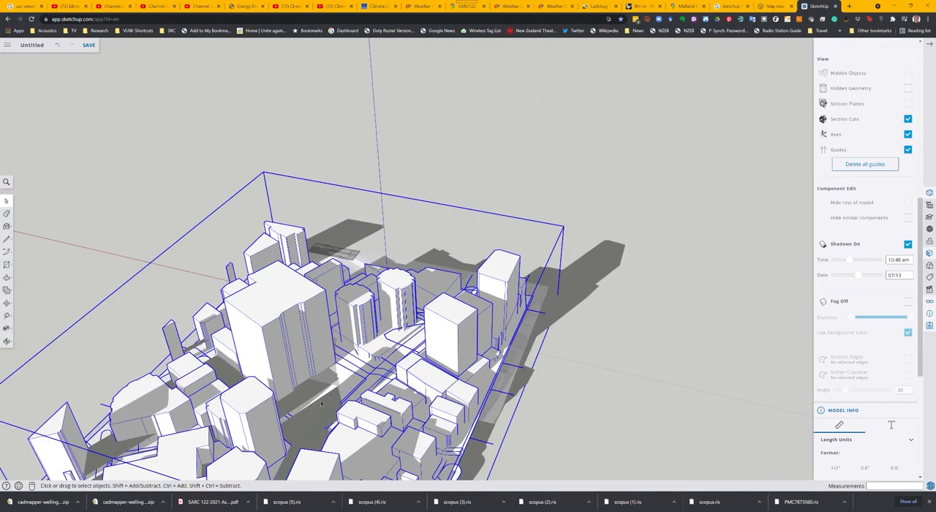
pyautogui.scroll(2, 322, 405)
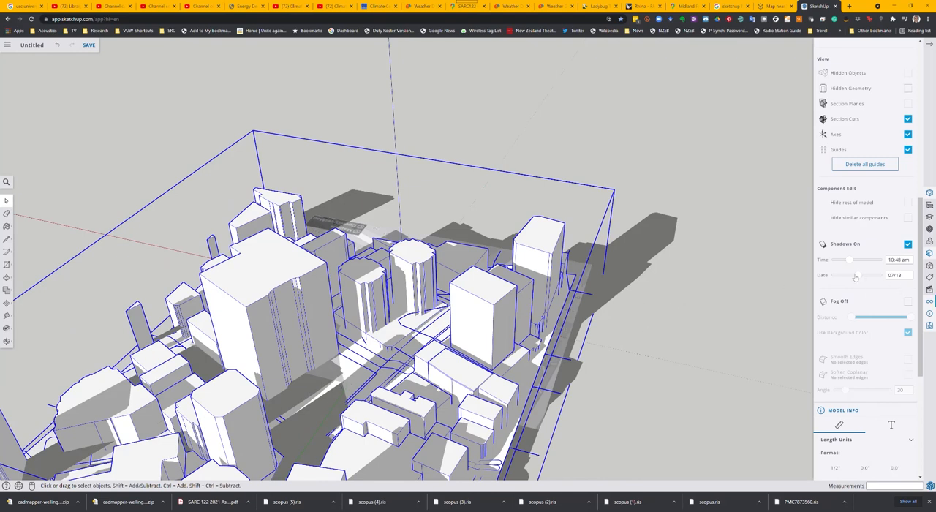
# Step: Set the shadow time to 12:52 pm and the date to 06/22, and deselect the city component
pyautogui.moveTo(849, 263)
pyautogui.mouseDown()
pyautogui.moveTo(879, 261)
pyautogui.moveTo(860, 260)
pyautogui.moveTo(862, 277)
pyautogui.moveTo(837, 275)
pyautogui.moveTo(861, 274)
pyautogui.mouseUp()
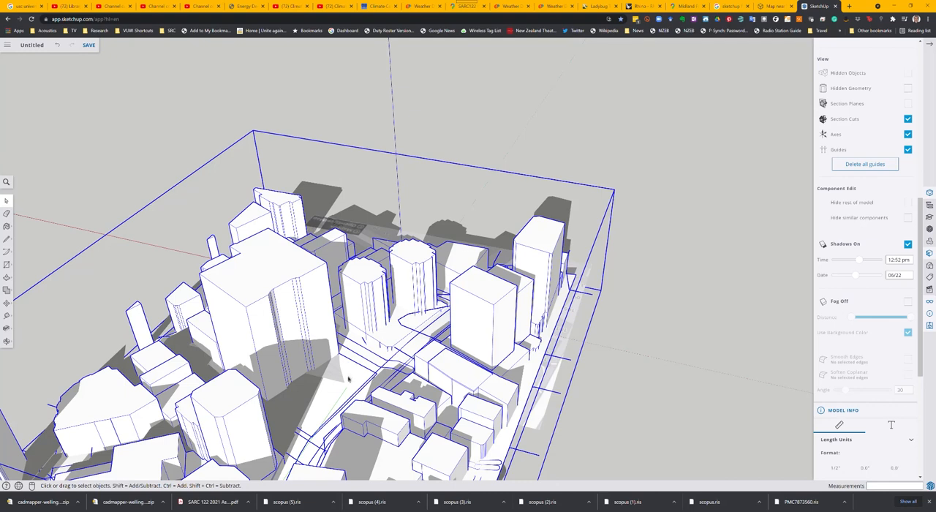
pyautogui.scroll(-3, 364, 371)
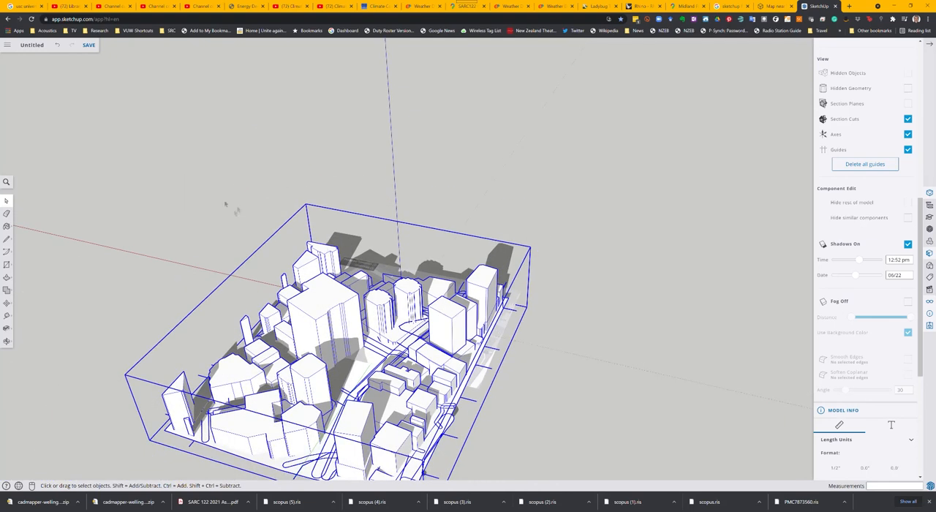
pyautogui.click(237, 218)
pyautogui.scroll(5, 354, 378)
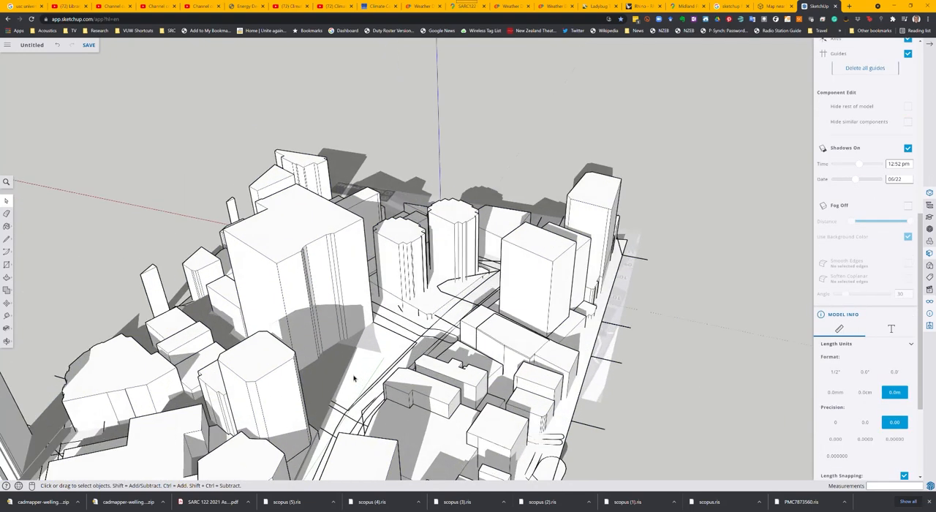
# Step: Study the shadows in the coloured model by setting the shadow time to a morning hour, 1:00 pm and 3:00 pm
pyautogui.click(409, 342)
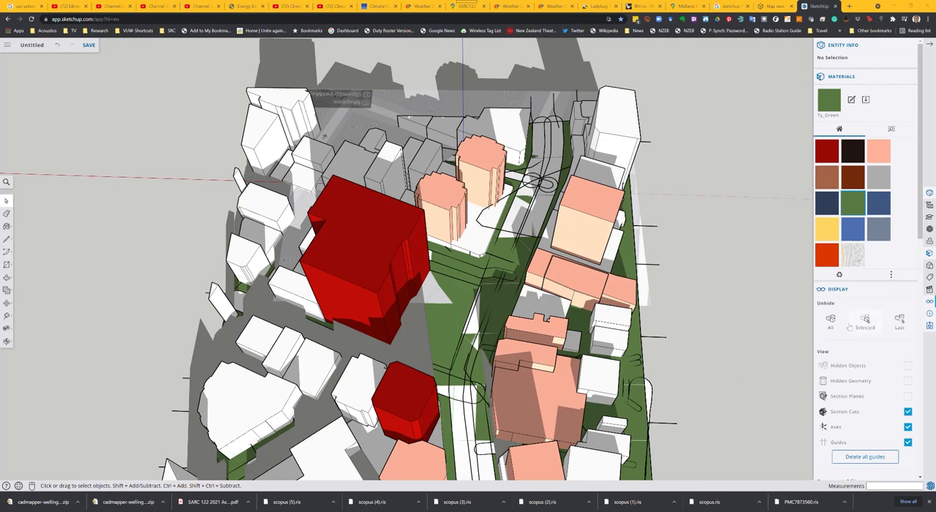
pyautogui.moveTo(920, 237); pyautogui.dragTo(922, 373)
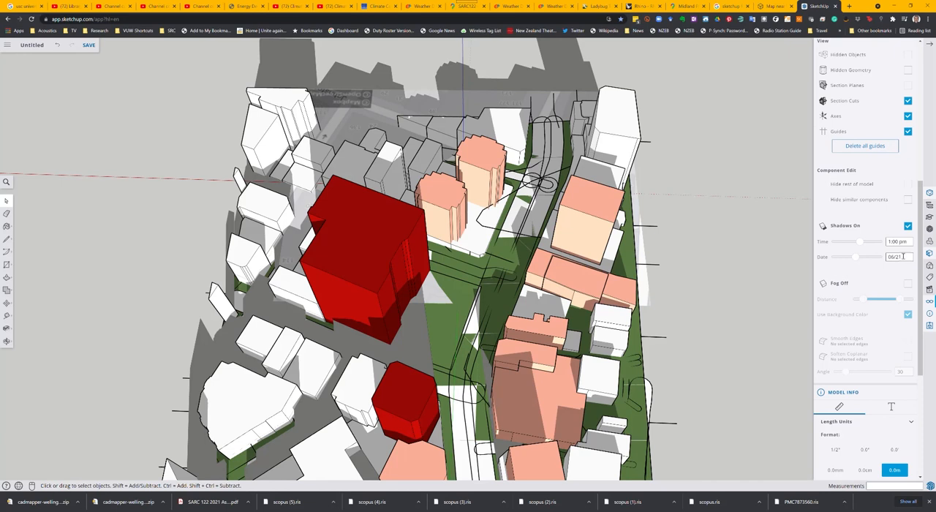
pyautogui.click(889, 241)
pyautogui.doubleClick(890, 241)
pyautogui.hotkey('shift', 'Right')
pyautogui.press('Return')
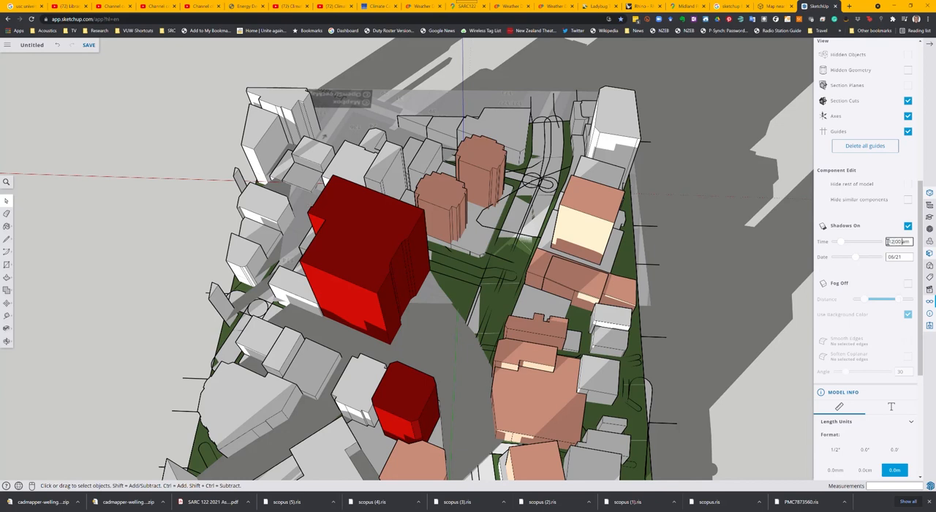
pyautogui.press('Return')
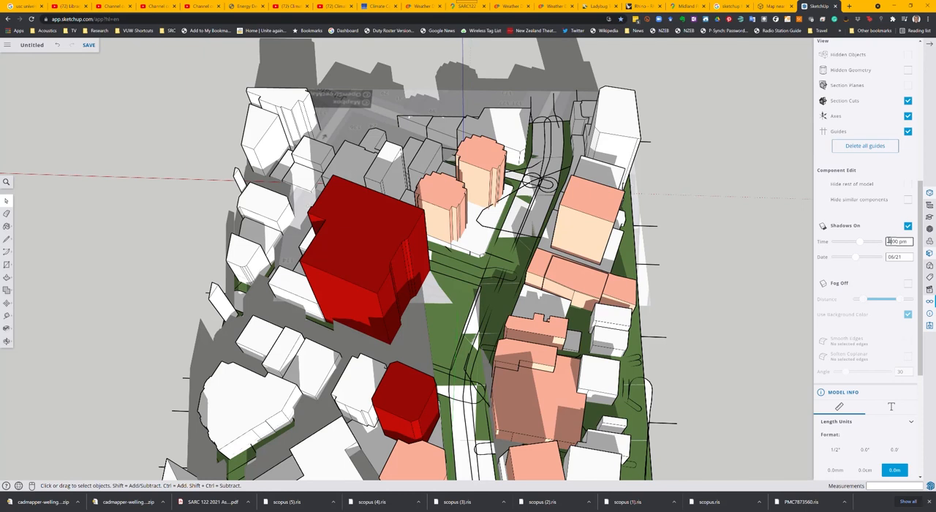
pyautogui.write('4')
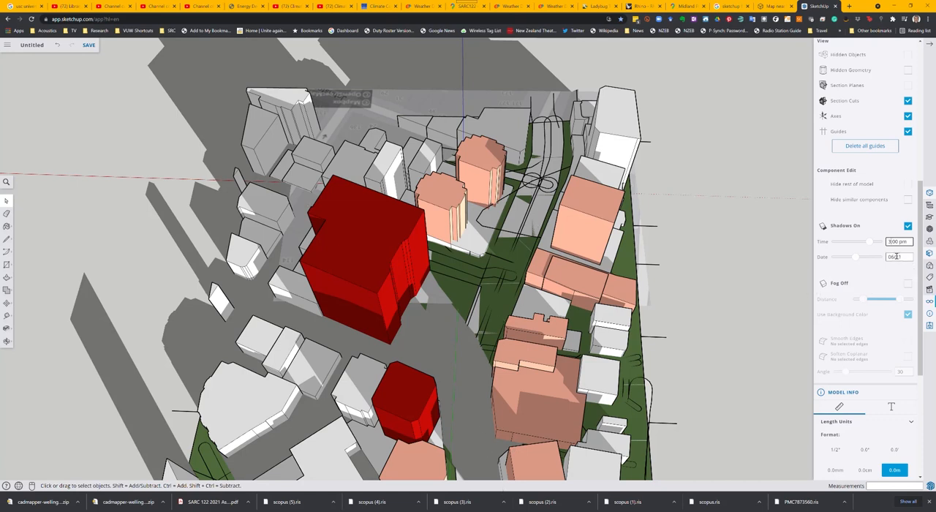
# Step: Set the shadow date to 12/21 and shift the shadow time to 8:02 am and on to 12:29 pm
pyautogui.click(891, 257)
pyautogui.write('12')
pyautogui.click(895, 240)
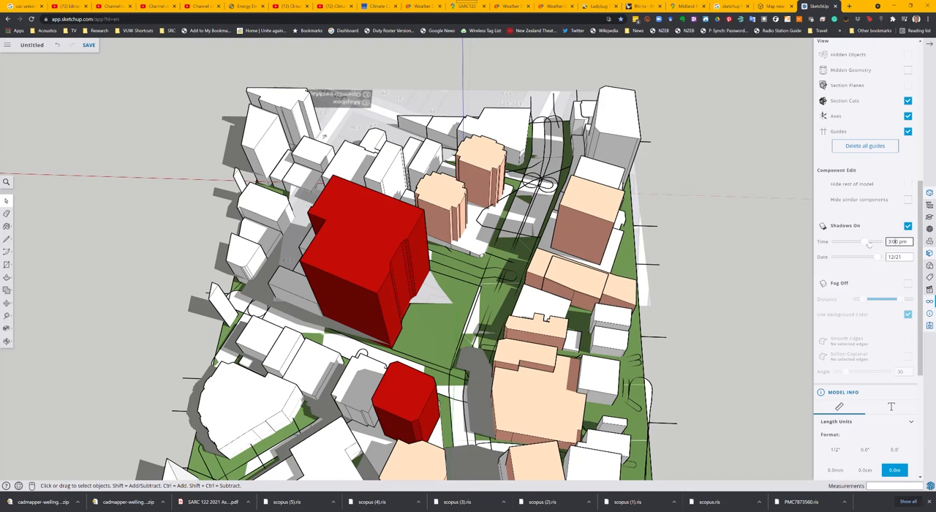
pyautogui.moveTo(865, 242); pyautogui.dragTo(846, 245)
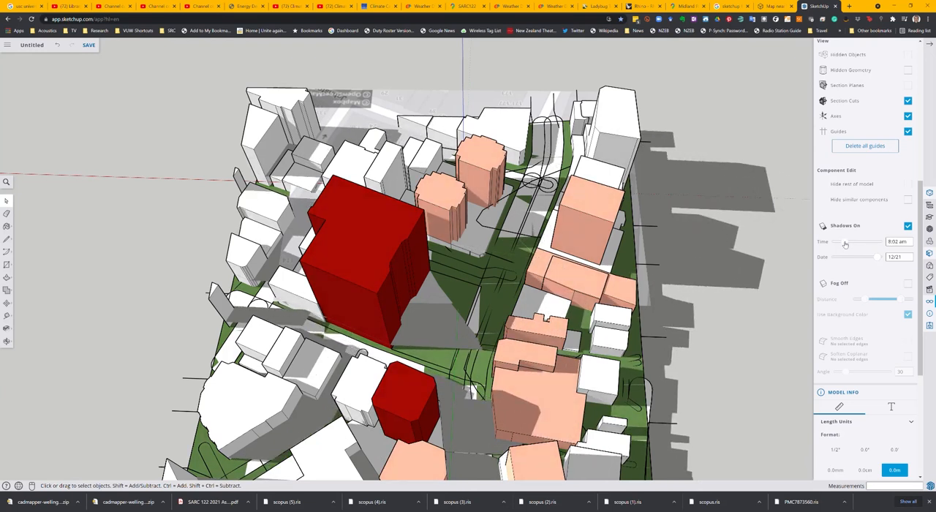
pyautogui.moveTo(846, 243); pyautogui.dragTo(859, 245)
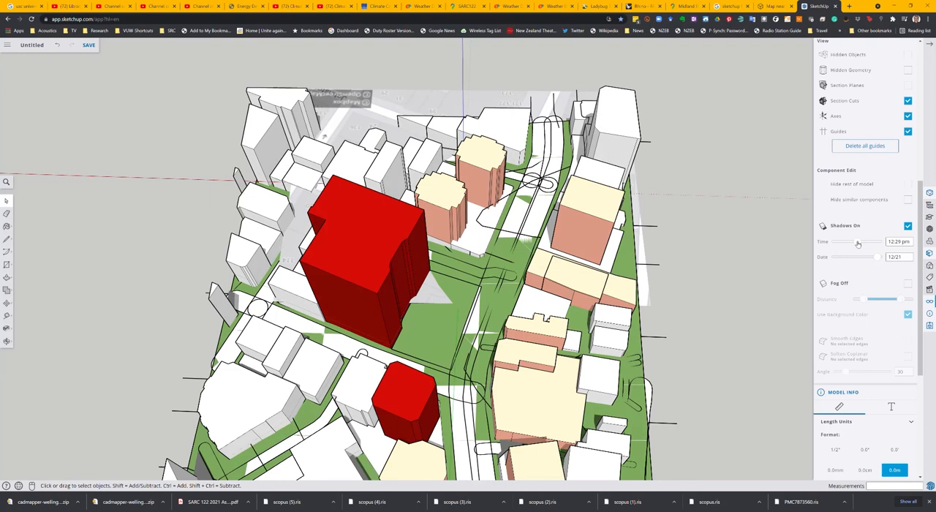